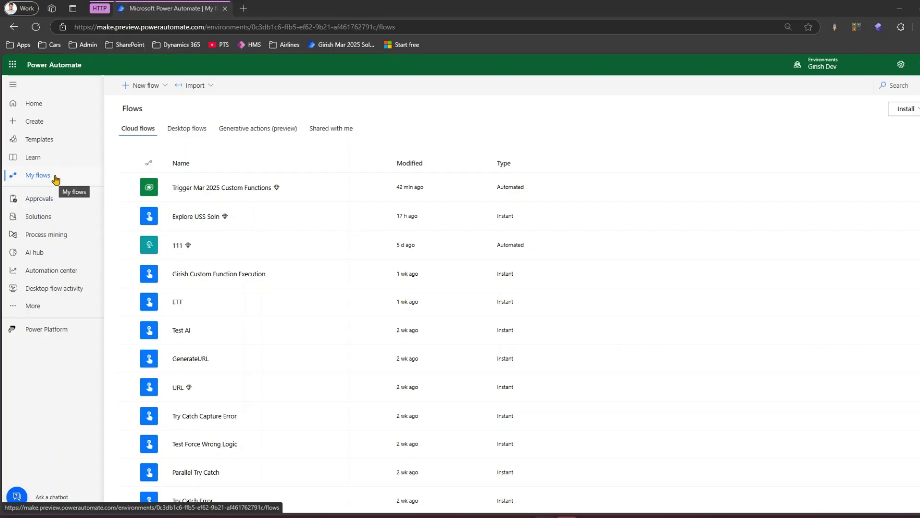
Go to My flows to list the existing cloud flows with their modified times.
left_click(55, 178)
Create an instant cloud flow named 'HTTP Trigger Demo March 2025' using the Manually trigger a flow trigger.
left_click(161, 88)
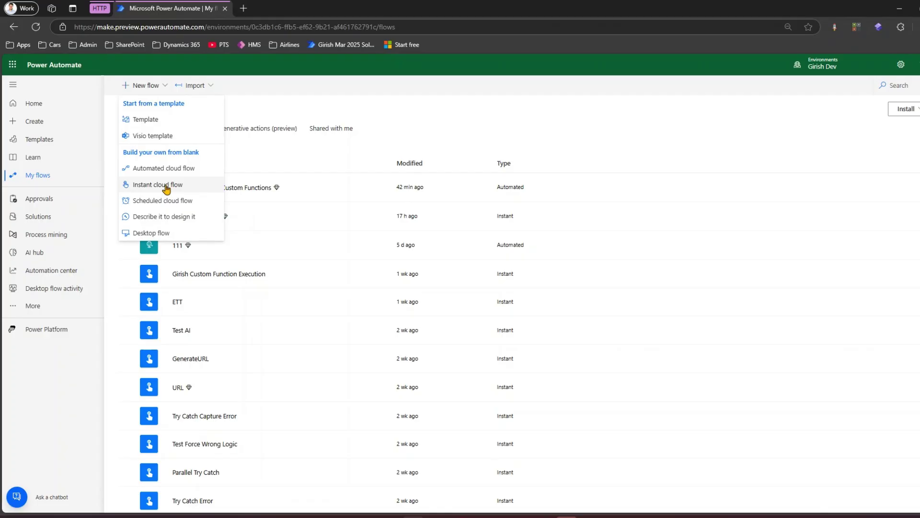
left_click(168, 186)
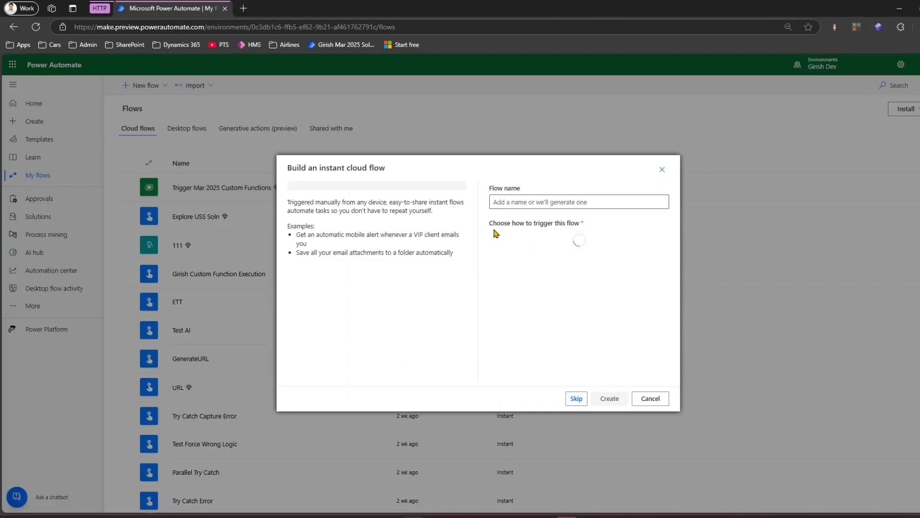
type("HTTP Trigger Demo Mar")
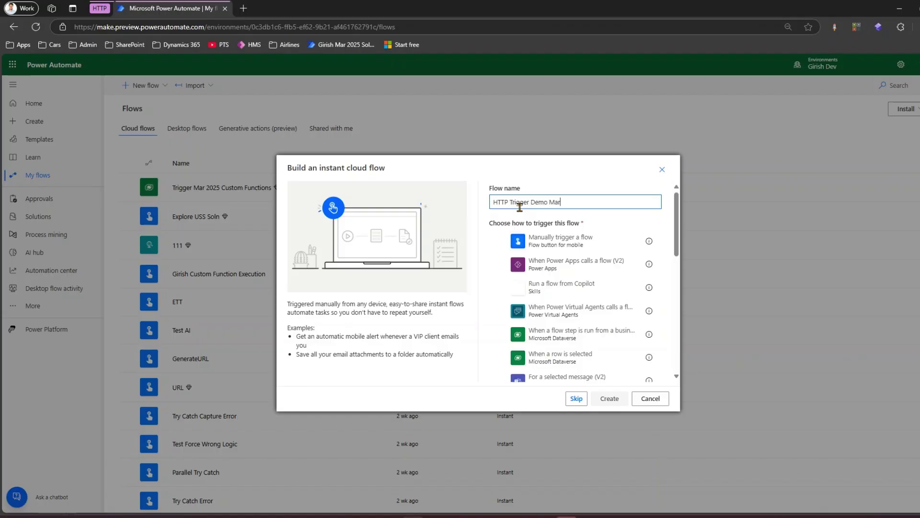
type("ch 2025")
left_click_drag(533, 237, 535, 246)
left_click(508, 250)
left_click(536, 249)
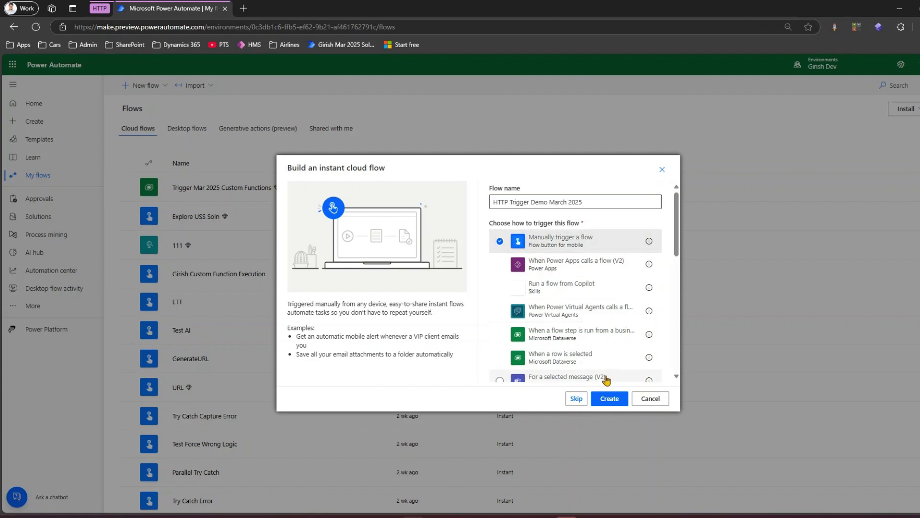
left_click(608, 404)
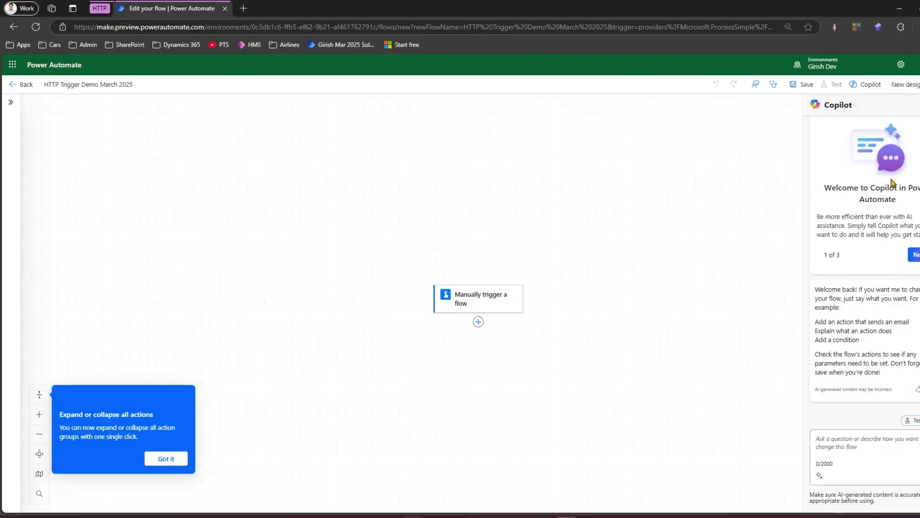
Add a Compose action below the manual trigger and save the flow.
left_click(911, 105)
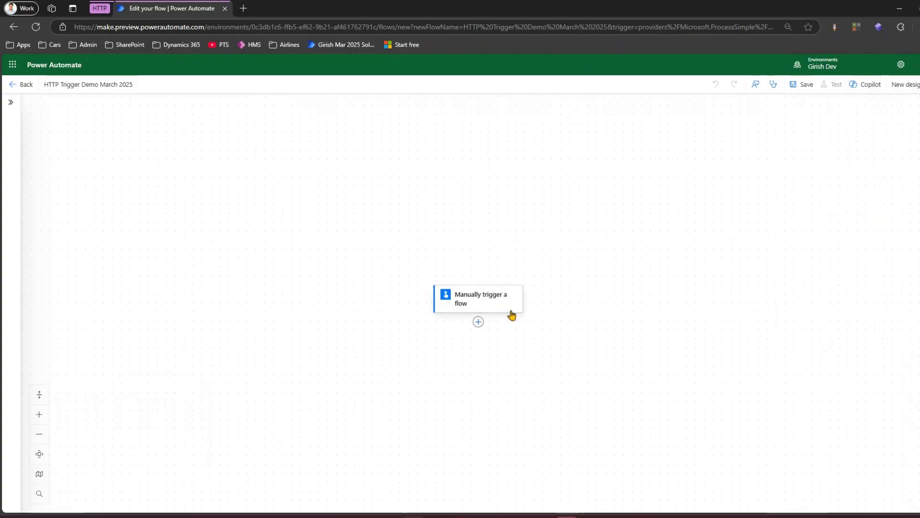
left_click(478, 322)
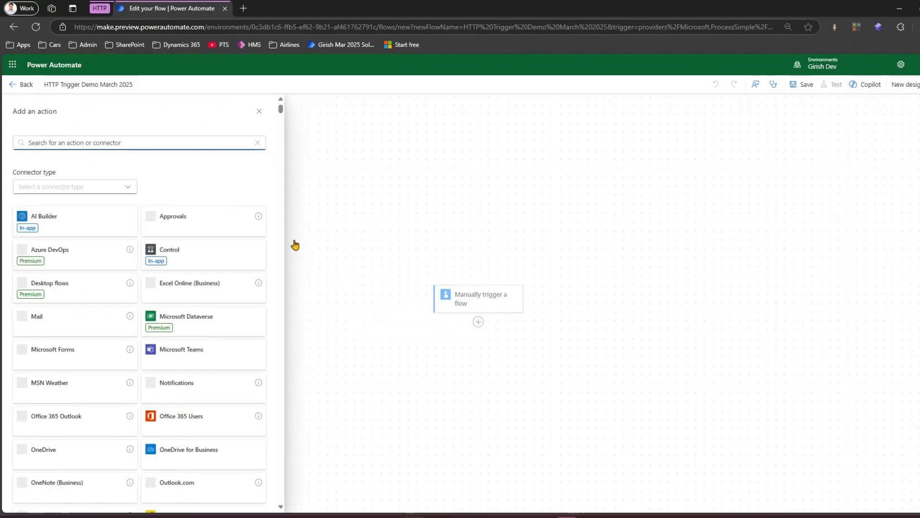
type("como")
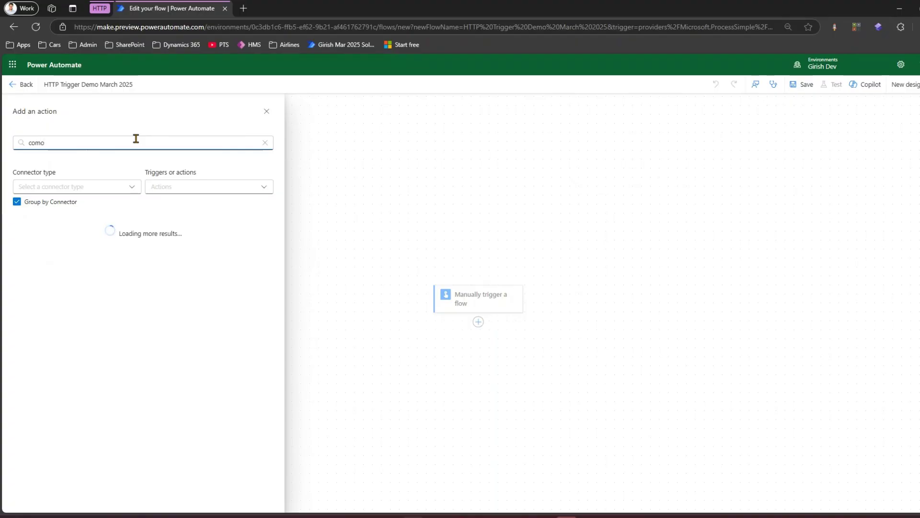
key("BackSpace")
type("pose")
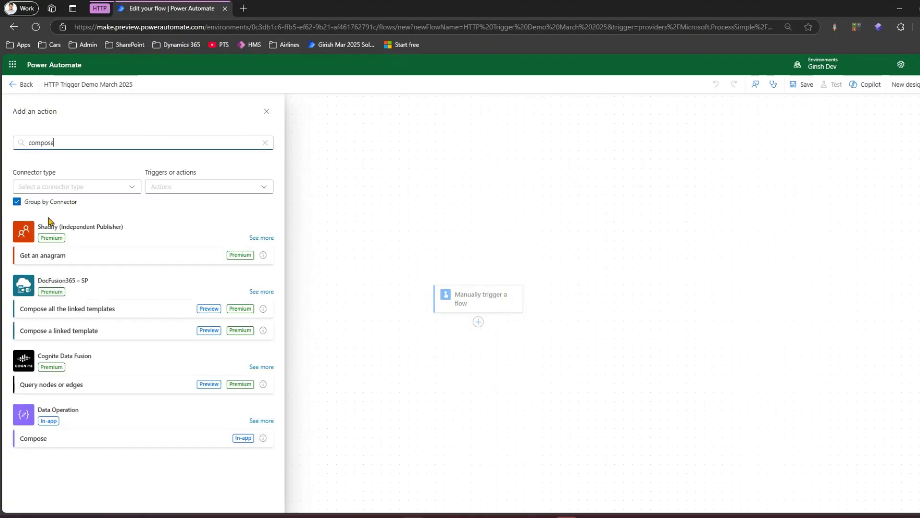
left_click(42, 438)
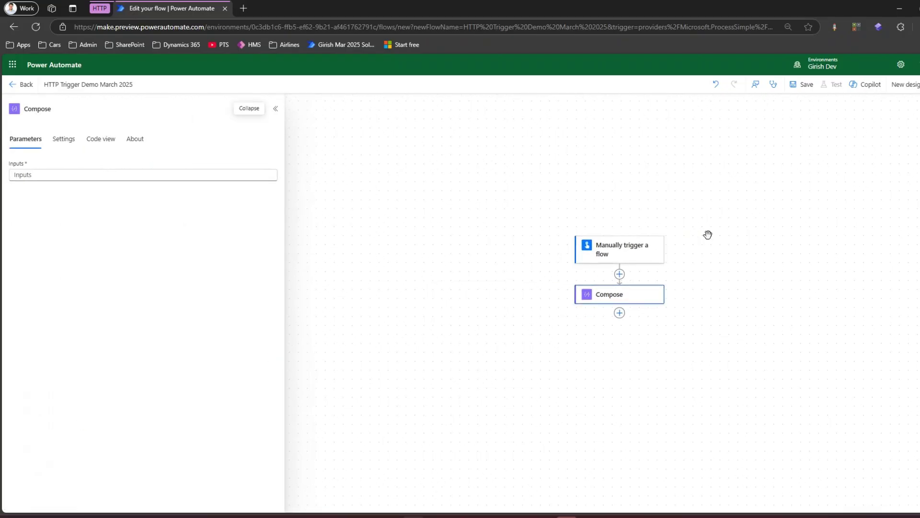
left_click(801, 85)
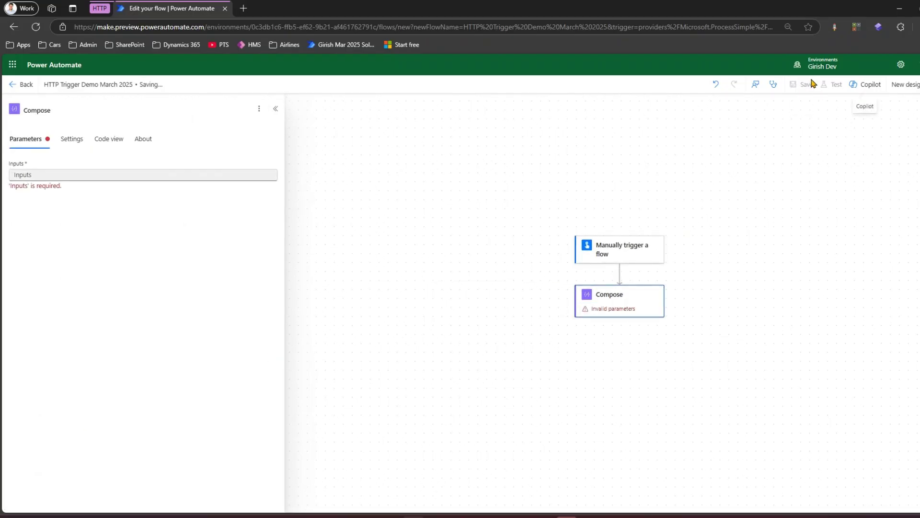
Enter 'ssss' as the Compose action's Inputs and save the flow again.
left_click(618, 333)
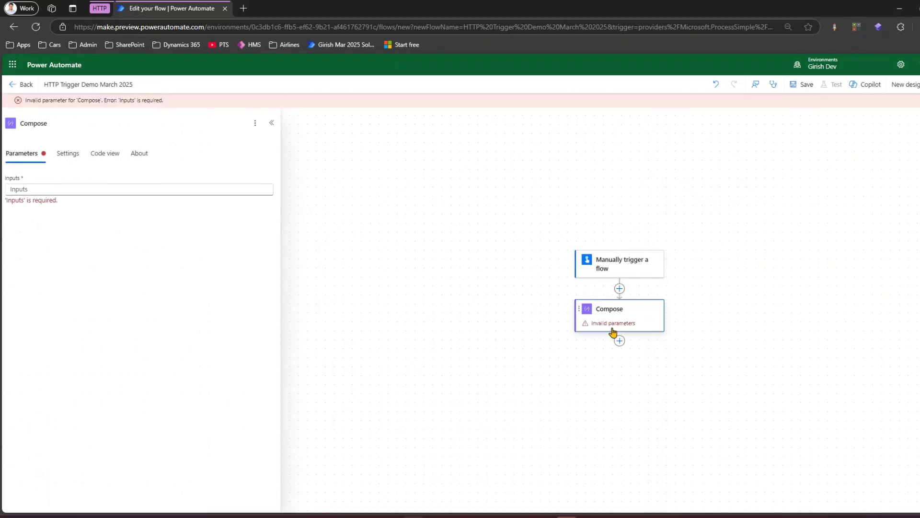
left_click(138, 188)
type("ssss")
left_click(544, 259)
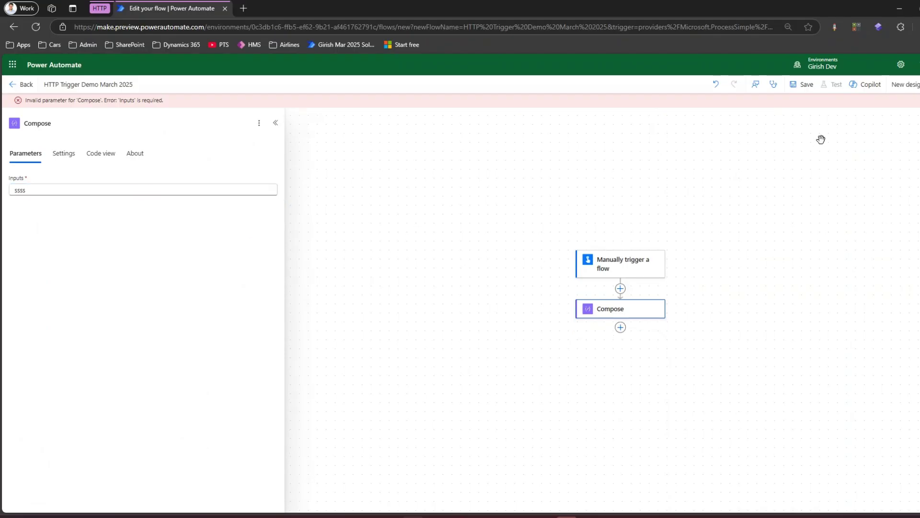
left_click(807, 86)
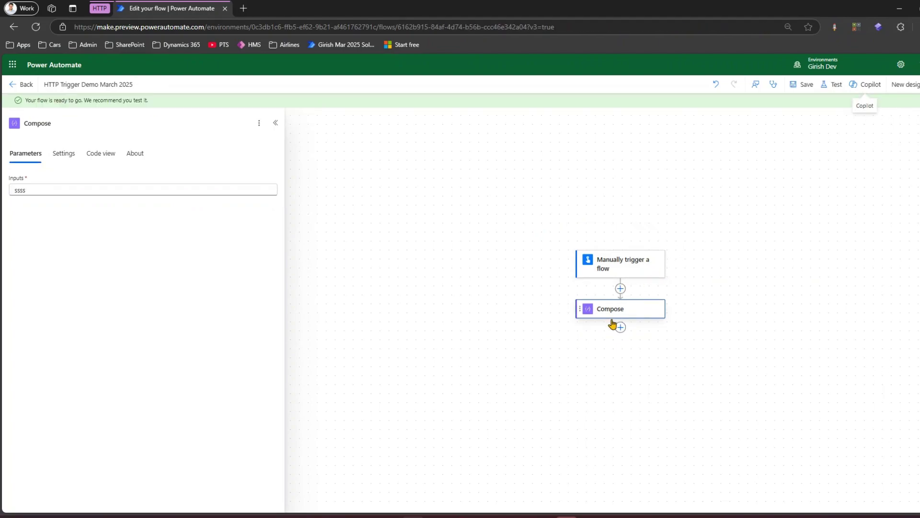
scroll(505, 329, "up", 5)
Delete the Manually trigger a flow trigger, leaving an empty Add a trigger slot above Compose.
left_click(277, 123)
left_click_drag(532, 245, 233, 287)
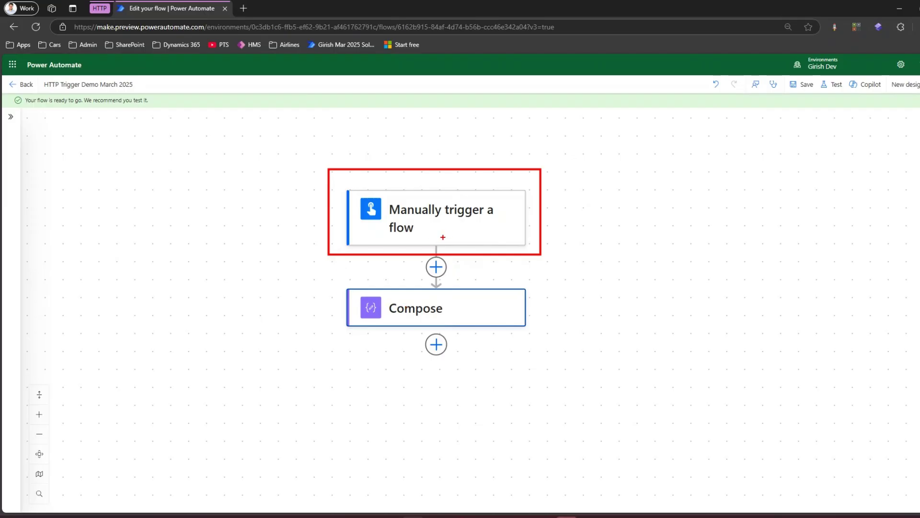
key("Escape")
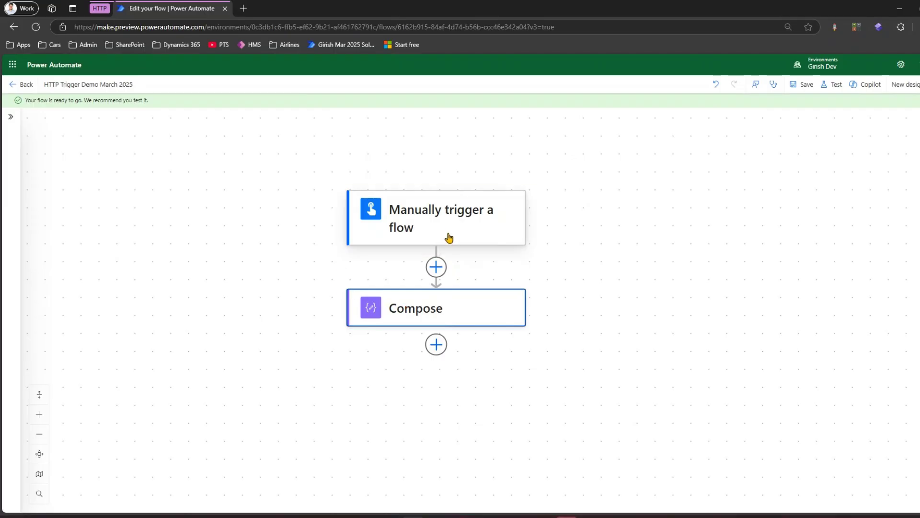
right_click(444, 229)
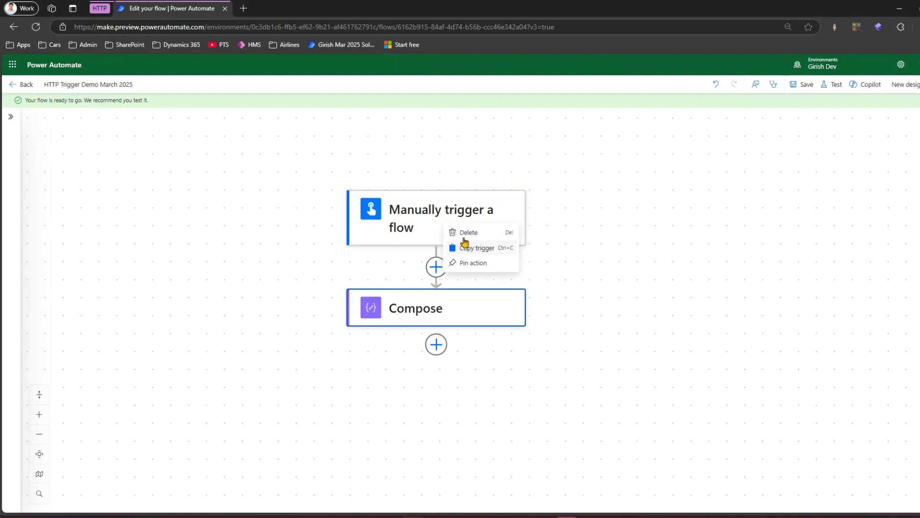
left_click(474, 232)
left_click(573, 309)
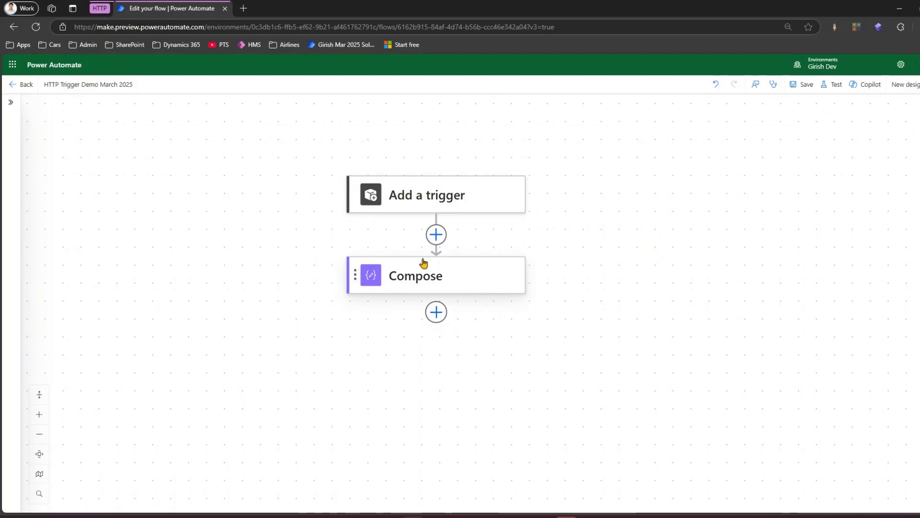
Search triggers for 'http' and add the Request connector's When an HTTP request is received trigger.
left_click(424, 193)
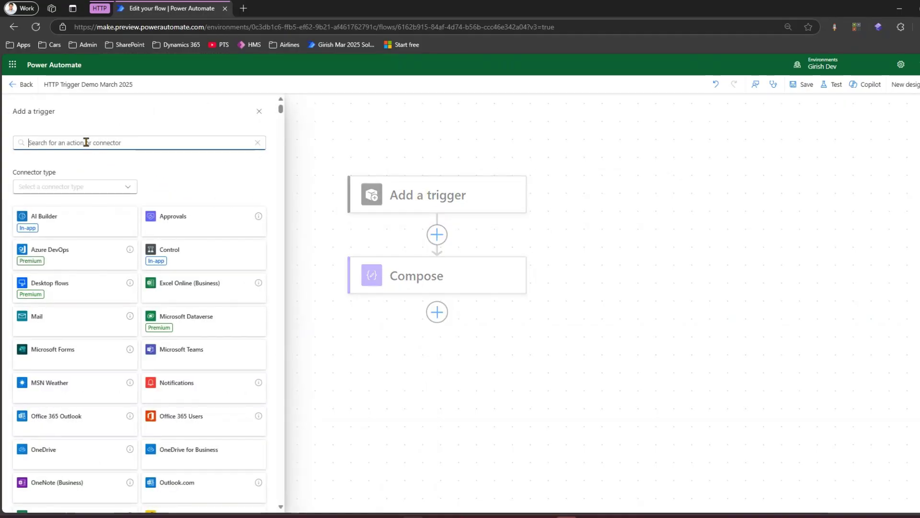
type("http")
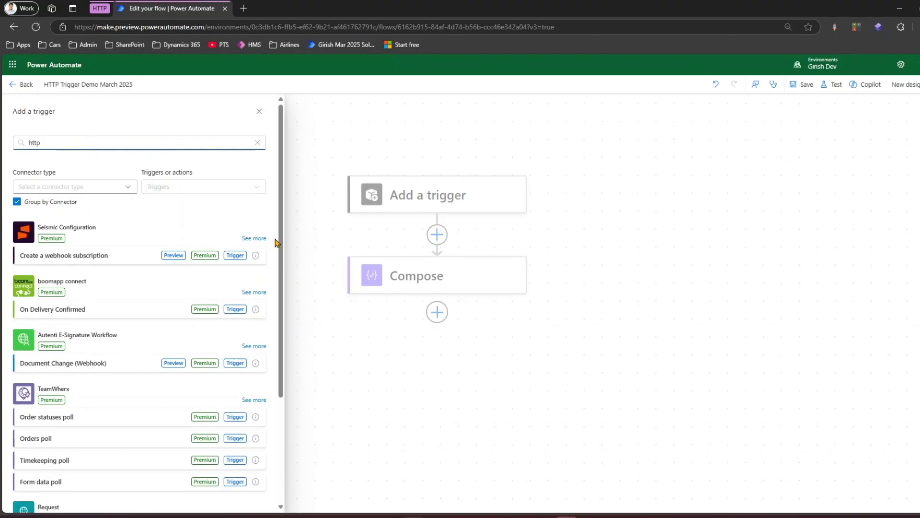
left_click_drag(282, 254, 287, 369)
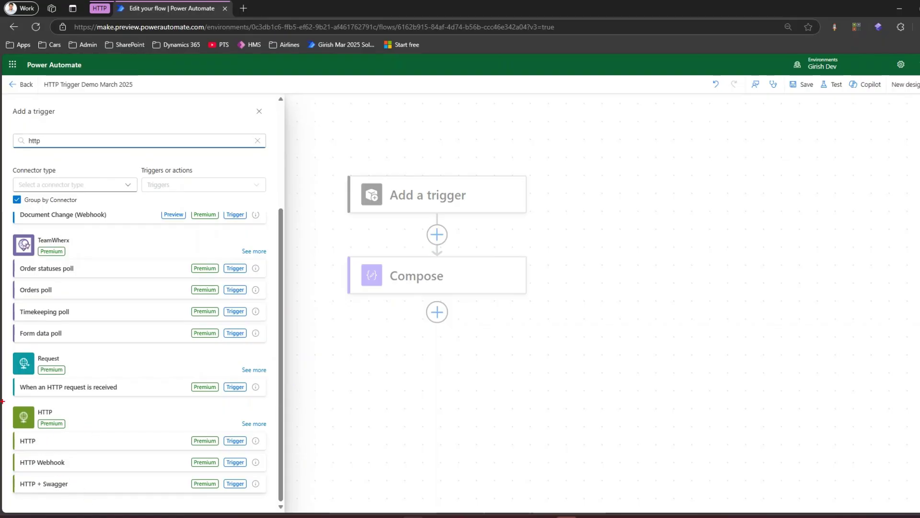
mouse_move(8, 352)
left_mouse_down()
mouse_move(72, 396)
mouse_move(127, 395)
mouse_move(119, 388)
left_mouse_up()
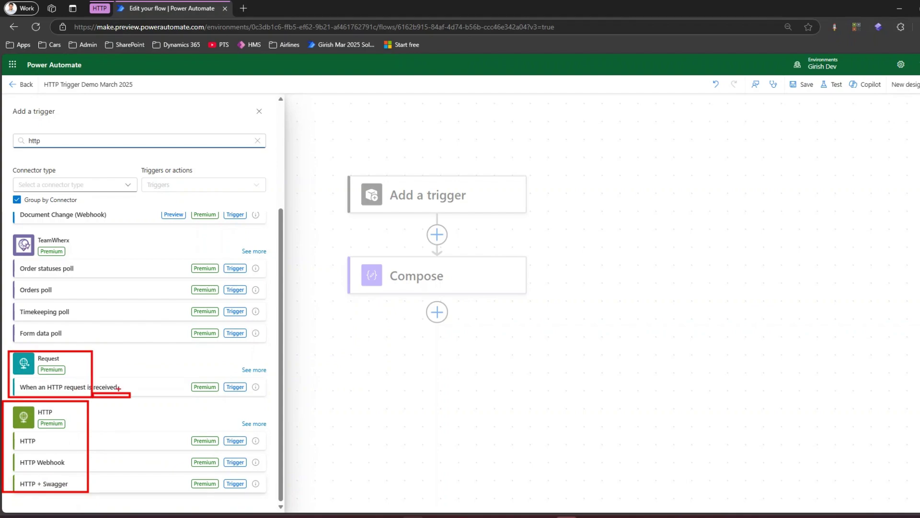
key("Escape")
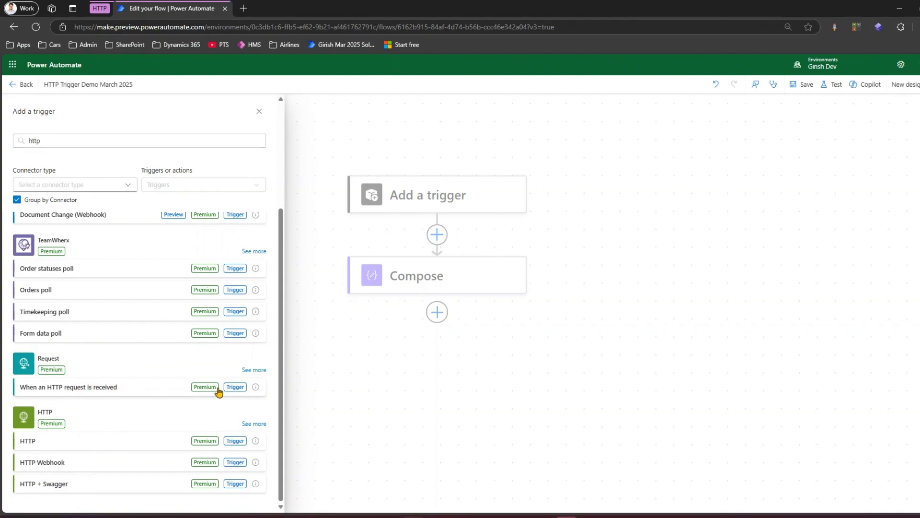
left_click(254, 370)
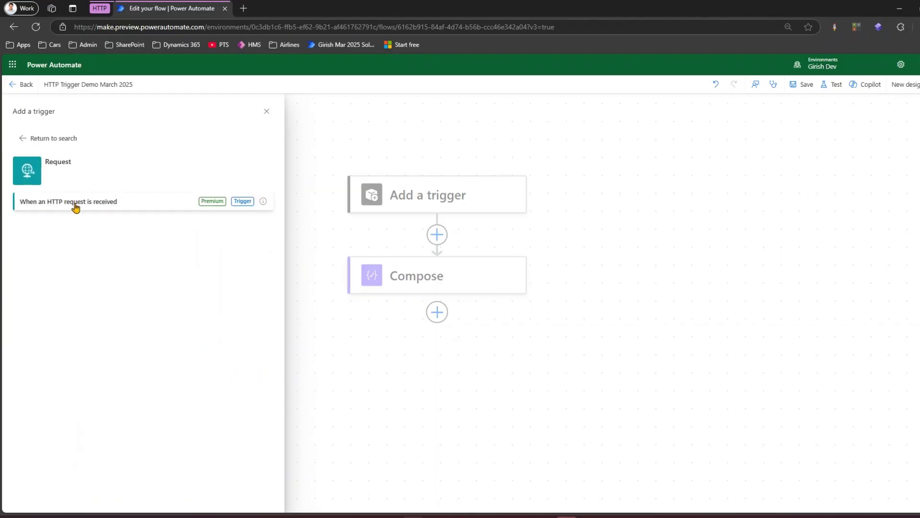
left_click(74, 205)
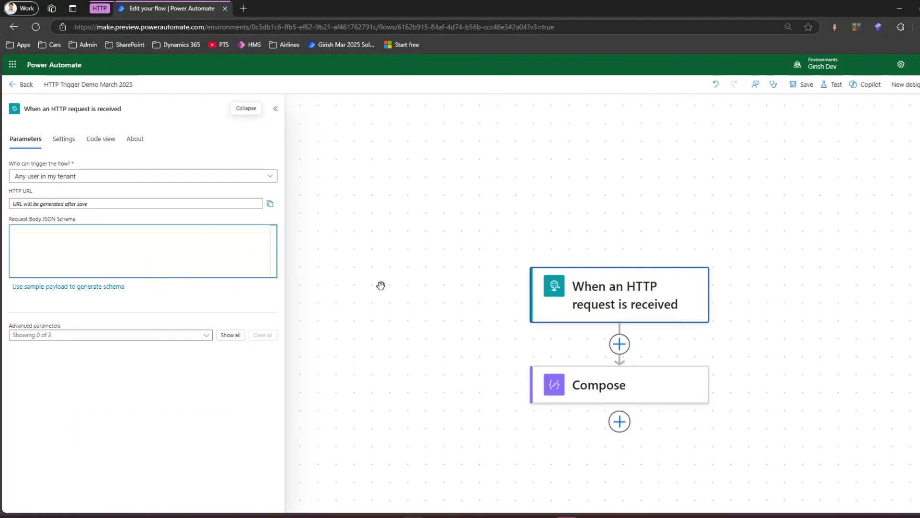
Set the HTTP trigger's 'Who can trigger the flow?' option to Anyone.
left_click(58, 178)
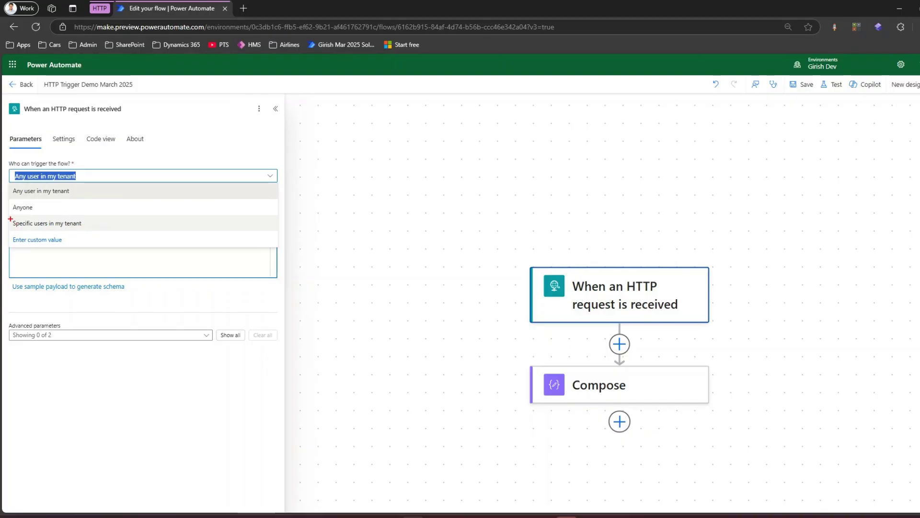
left_click_drag(10, 218, 87, 232)
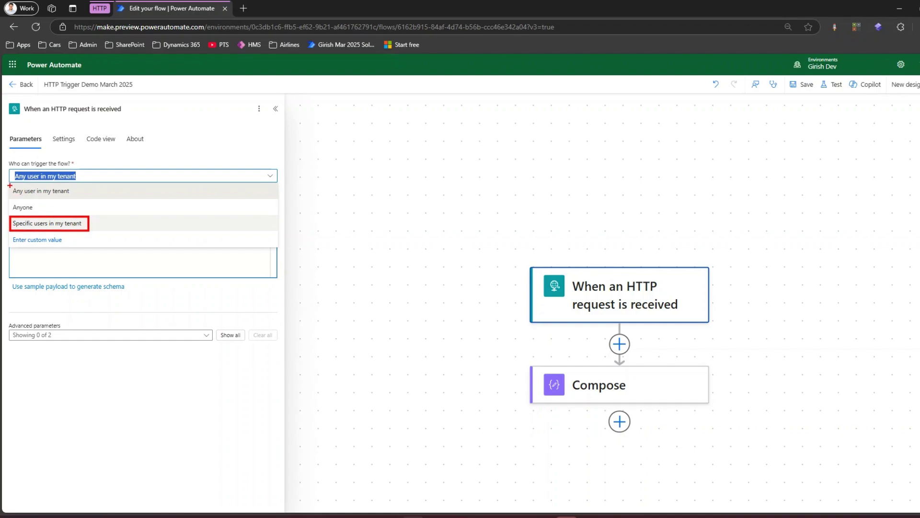
mouse_move(10, 185)
left_mouse_down()
mouse_move(52, 201)
mouse_move(76, 198)
left_mouse_up()
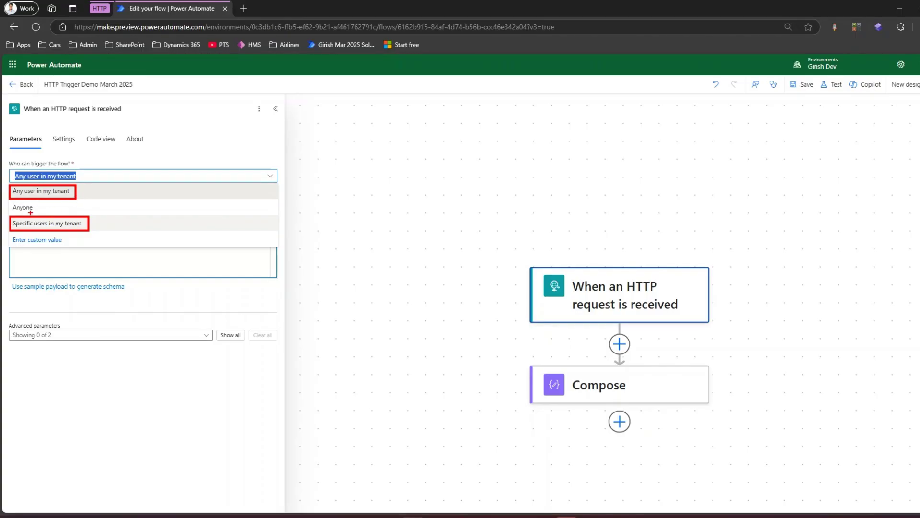
left_click_drag(5, 204, 50, 213)
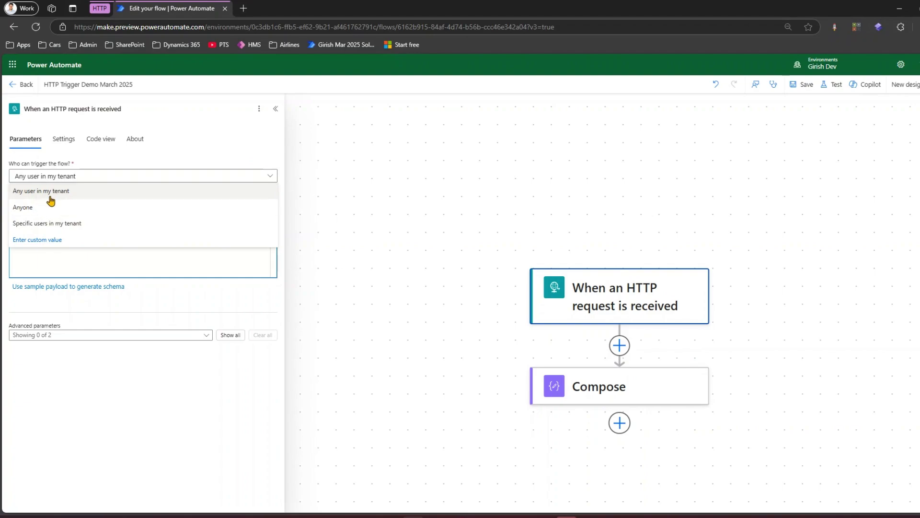
left_click(42, 210)
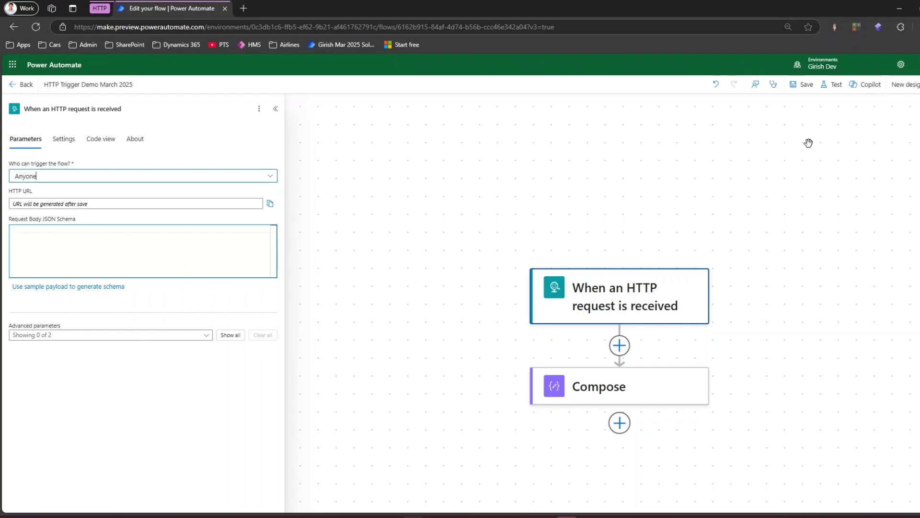
Save the flow to generate the trigger's HTTP URL and copy it.
left_click(810, 90)
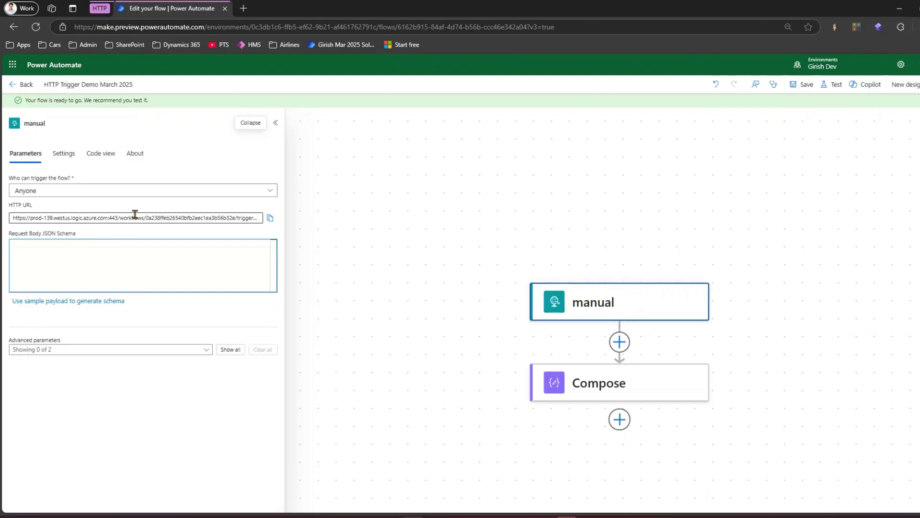
left_click(165, 215)
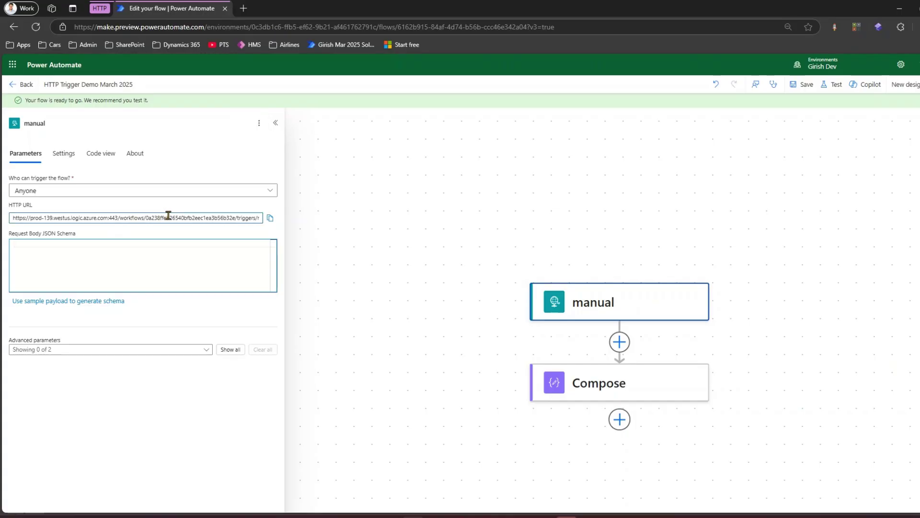
left_click(270, 219)
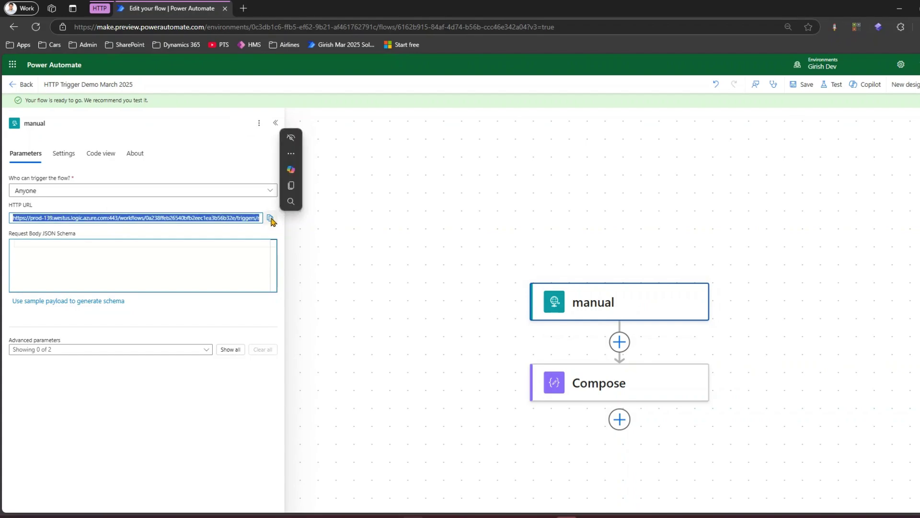
Launch Notepad from the Start search and place its window over the flow designer.
key("super")
type("note")
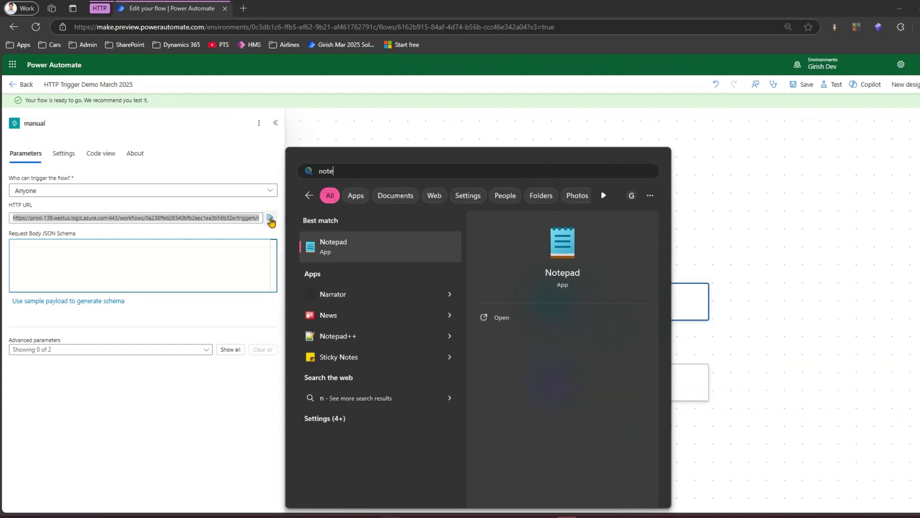
key("Return")
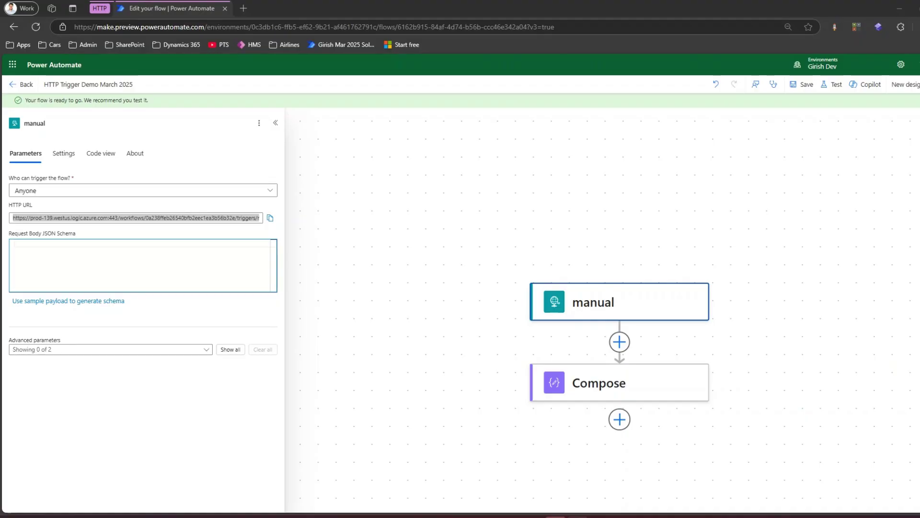
left_click_drag(919, 163, 649, 166)
Paste the copied trigger URL into a new Notepad tab.
left_click(624, 169)
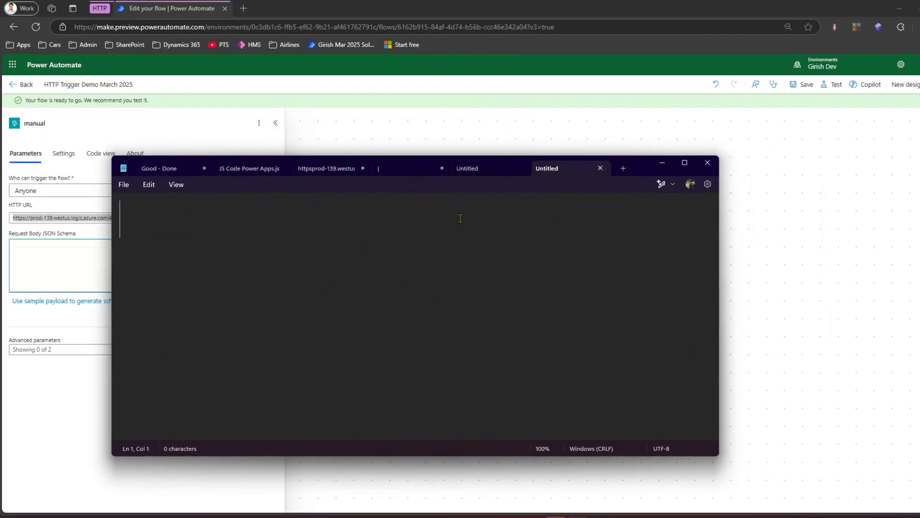
key("ctrl+n")
key("ctrl+v")
scroll(333, 330, "down", 4)
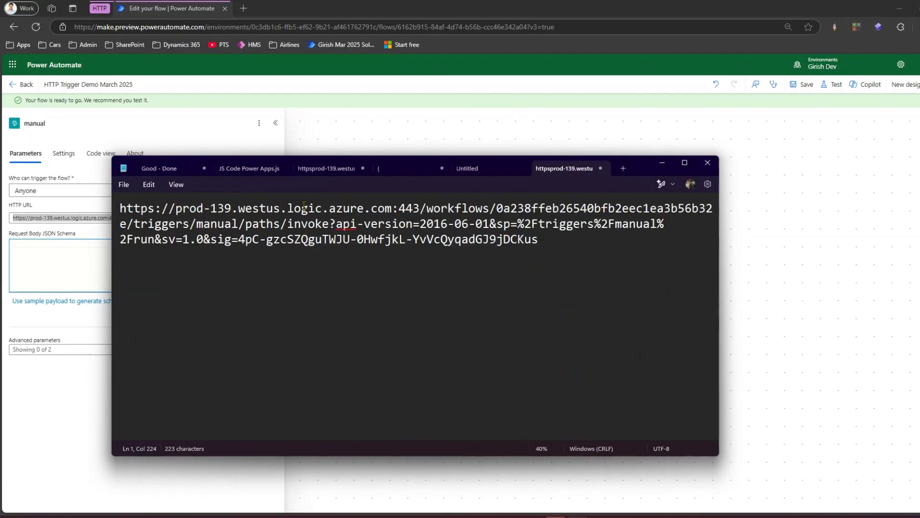
Break the URL into lines after 443, before /triggers and before invoke, then minimize Notepad.
left_click(428, 206)
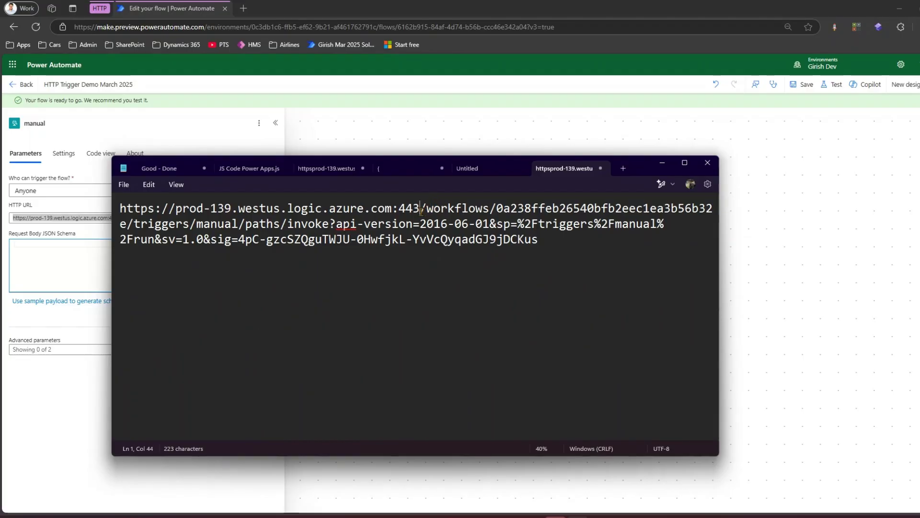
key("Return")
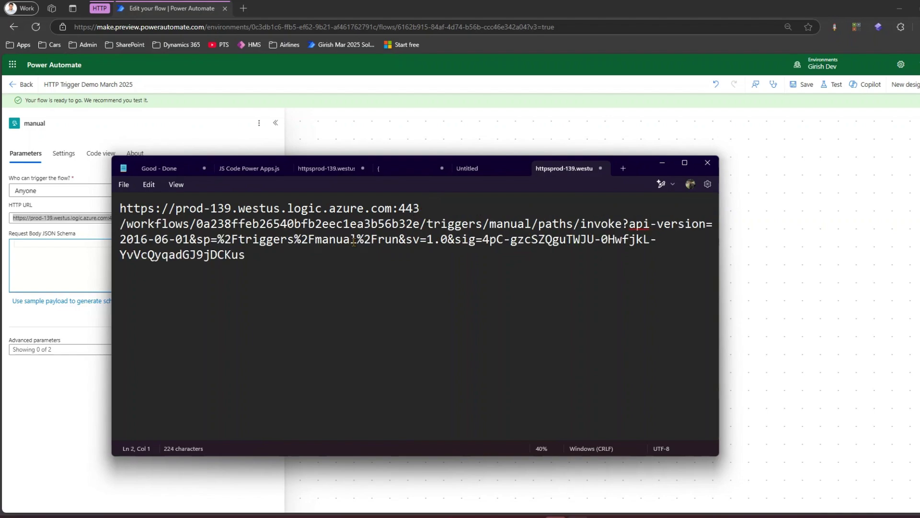
key("Return")
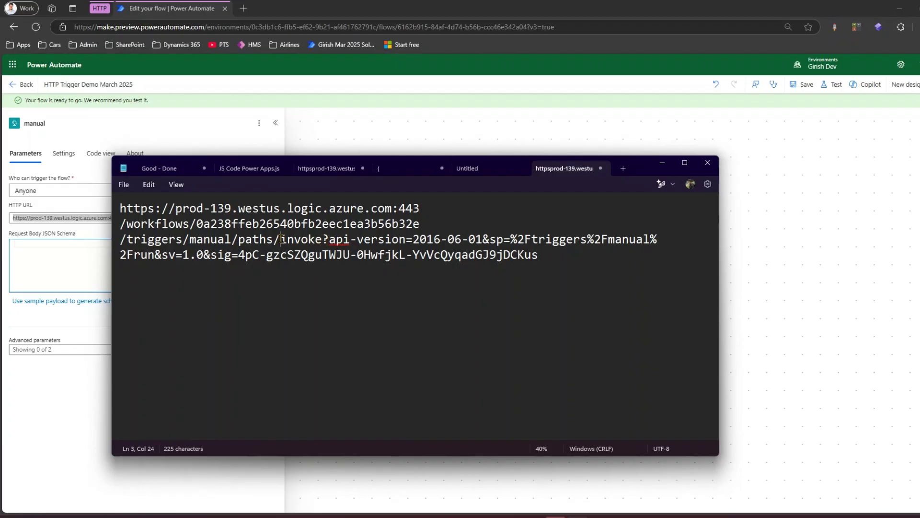
key("Return")
left_click_drag(173, 257, 435, 240)
left_click_drag(499, 244, 581, 255)
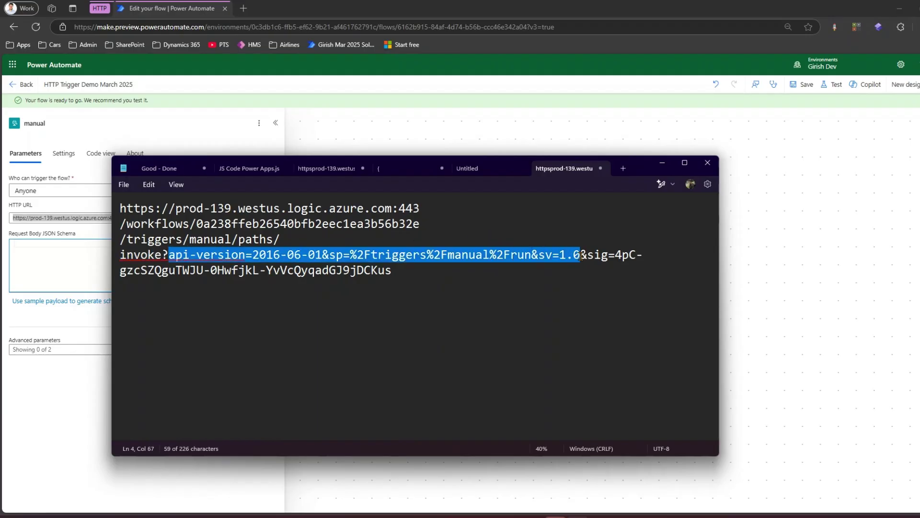
left_click(401, 275)
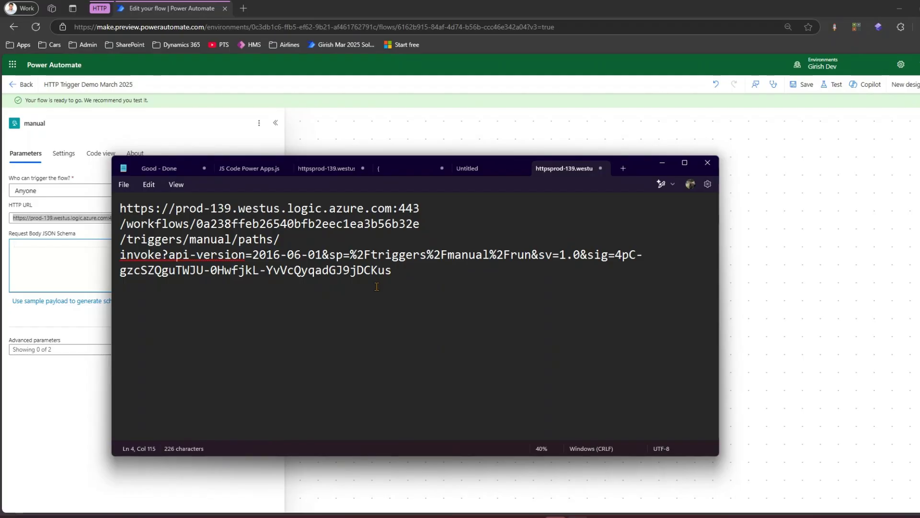
left_click(662, 163)
Copy the manual trigger's HTTP URL again and go back to the flow's details page.
left_click(442, 189)
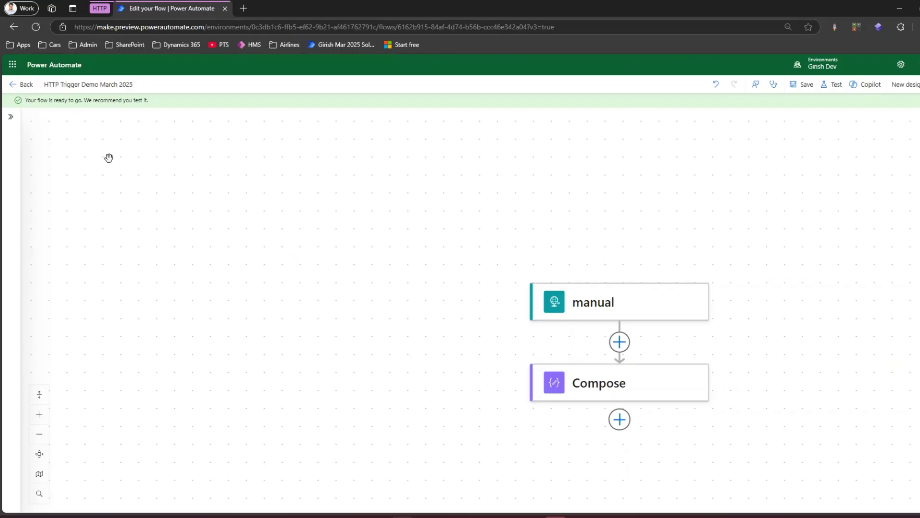
left_click(575, 299)
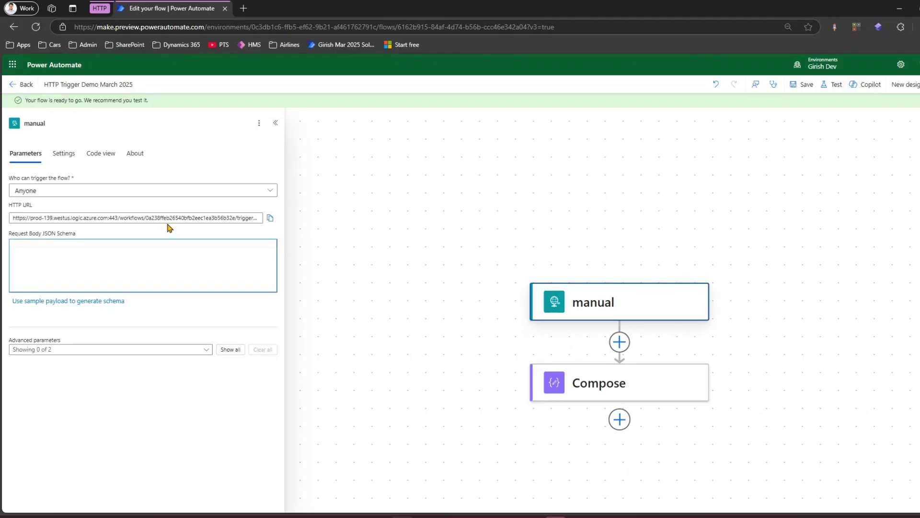
left_click(270, 218)
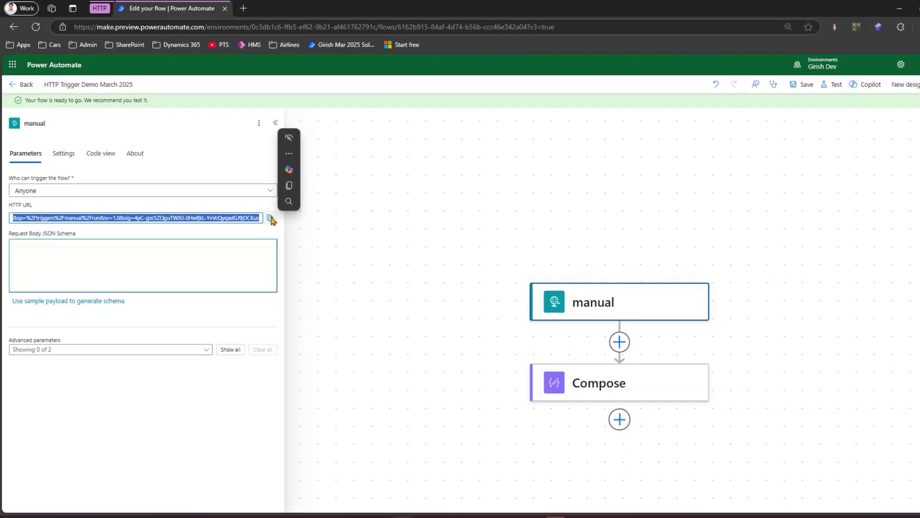
left_click(362, 222)
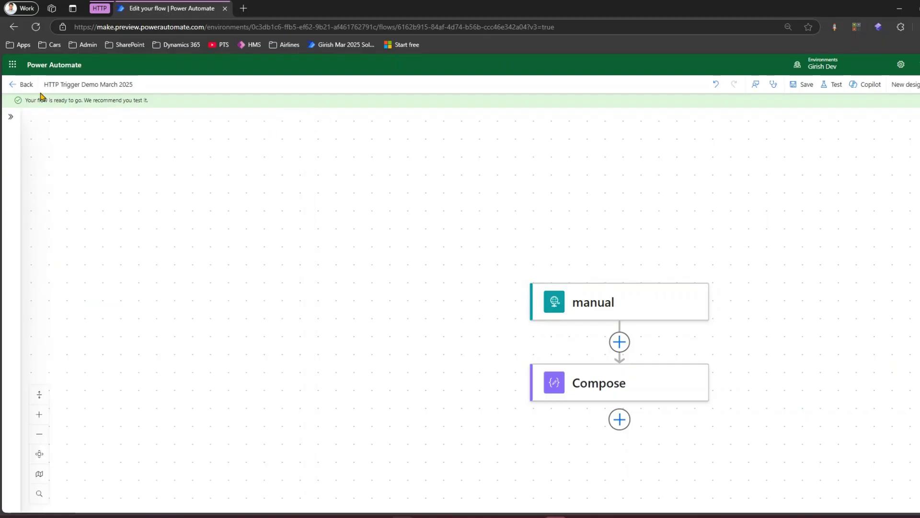
left_click(13, 85)
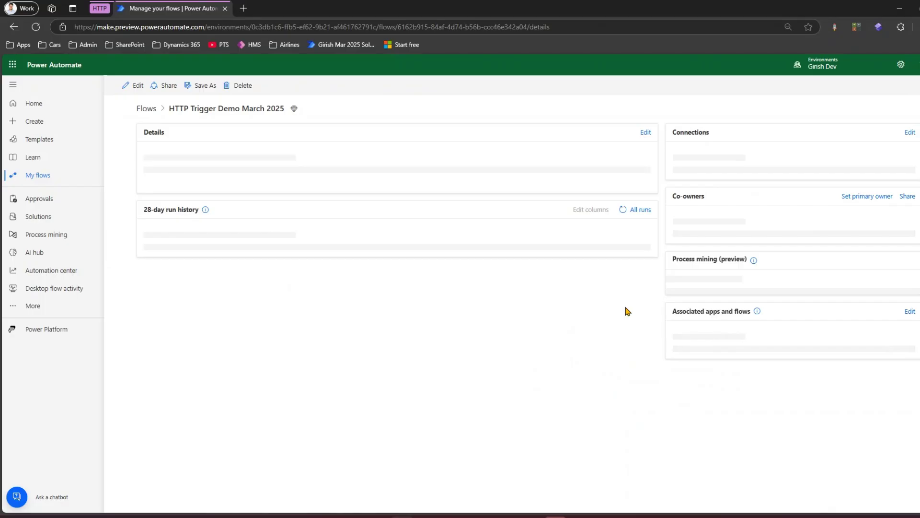
Load the trigger URL in a new browser tab, getting TriggerRequestMethodNotValid: POST expected, GET received.
left_click(623, 322)
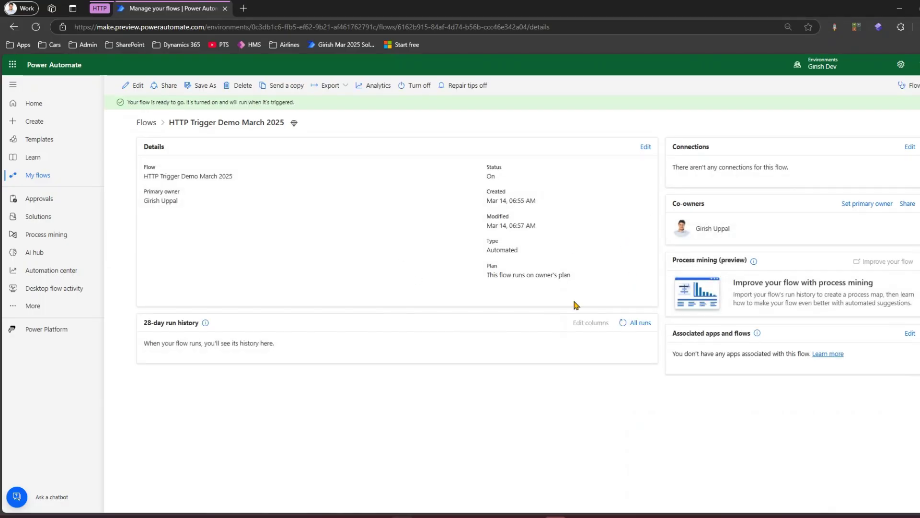
left_click(244, 8)
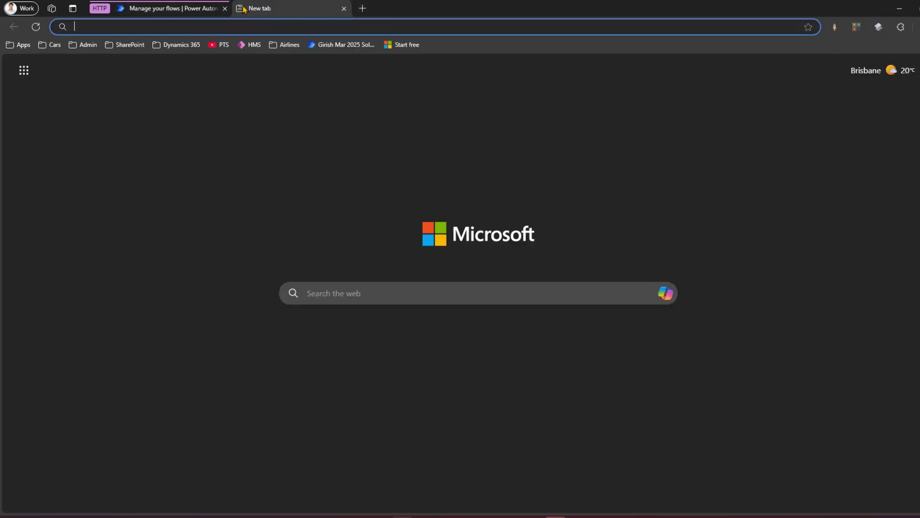
key("ctrl+v")
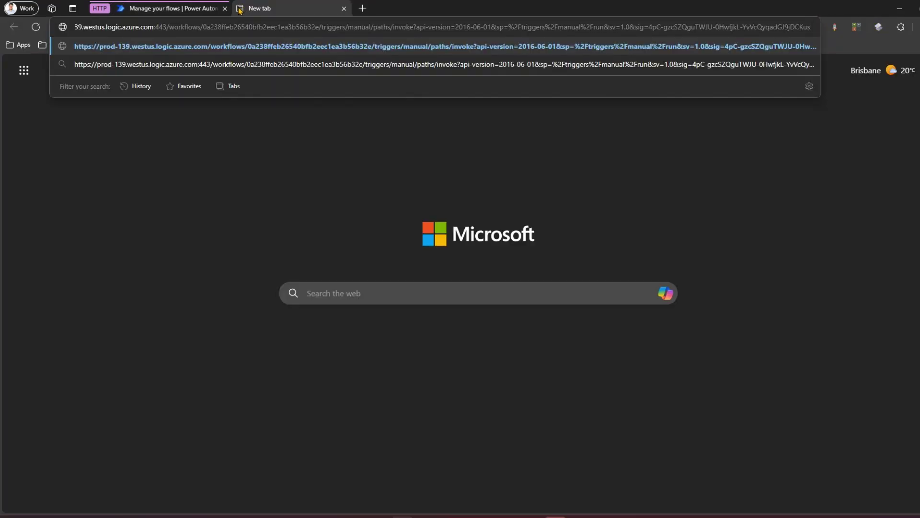
key("Return")
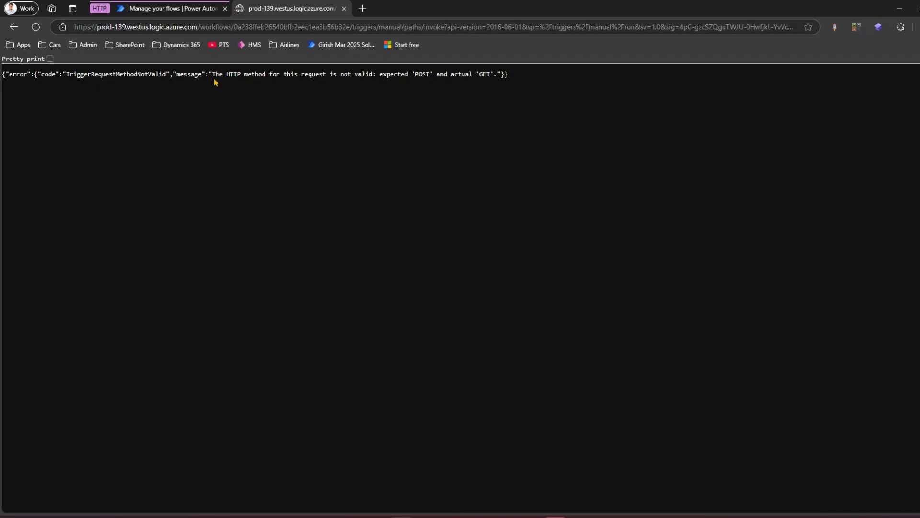
left_click_drag(214, 82, 495, 77)
Change the manual trigger's Method to GET under advanced parameters and save the flow.
left_click(176, 8)
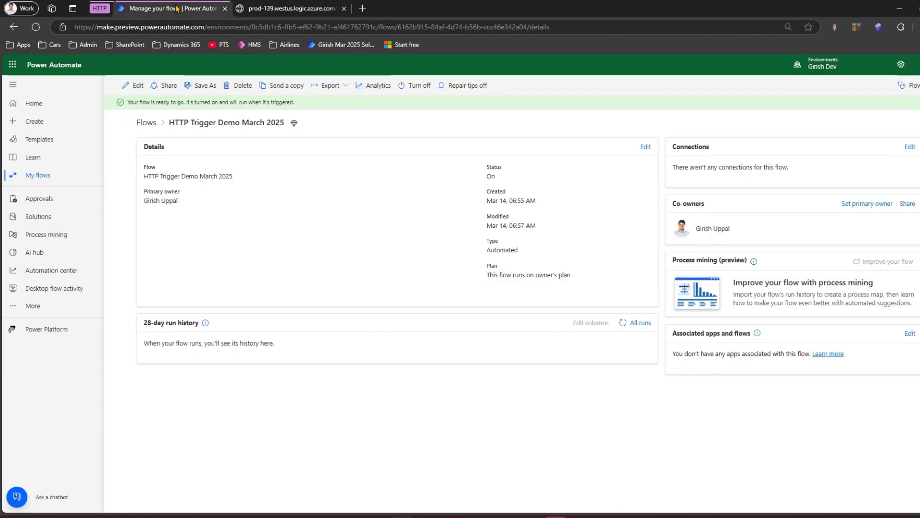
left_click(137, 86)
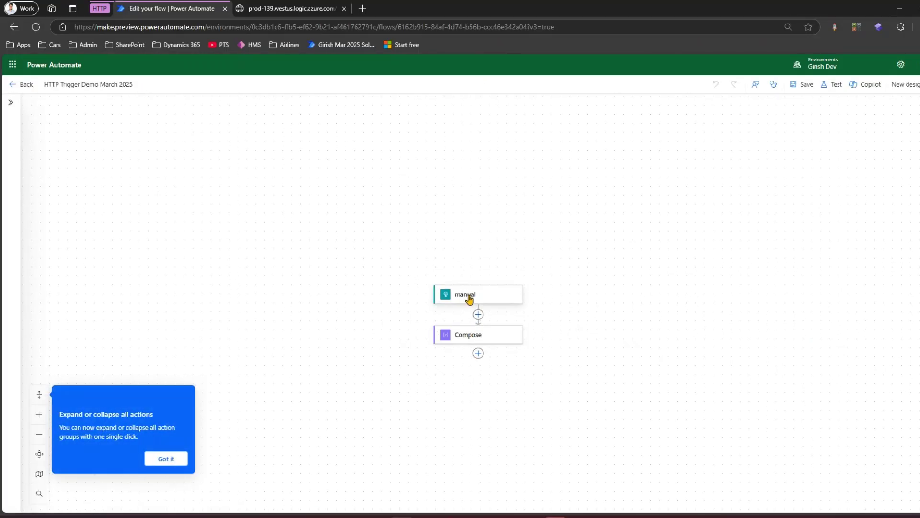
left_click(469, 297)
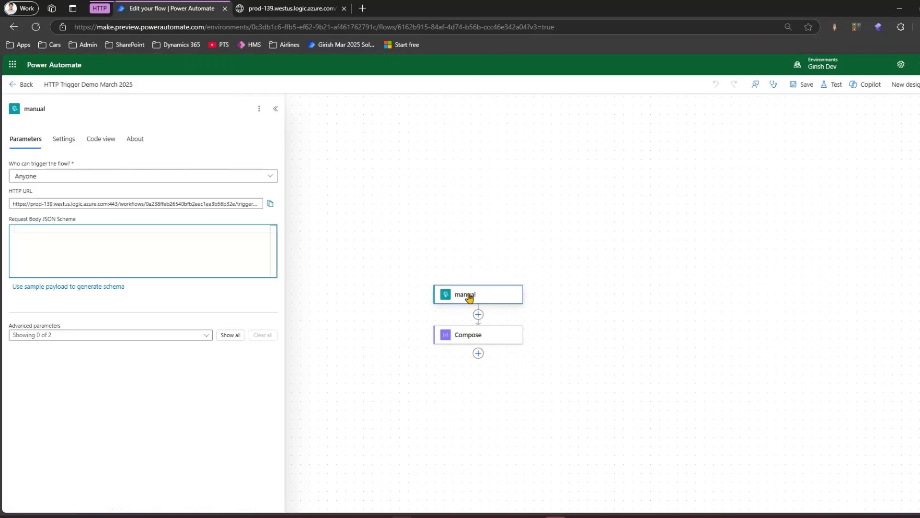
left_click(230, 337)
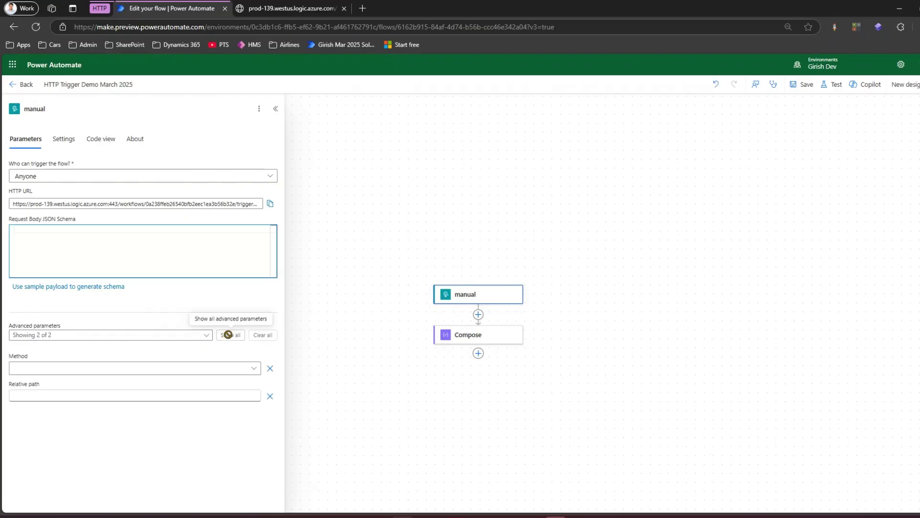
left_click(122, 368)
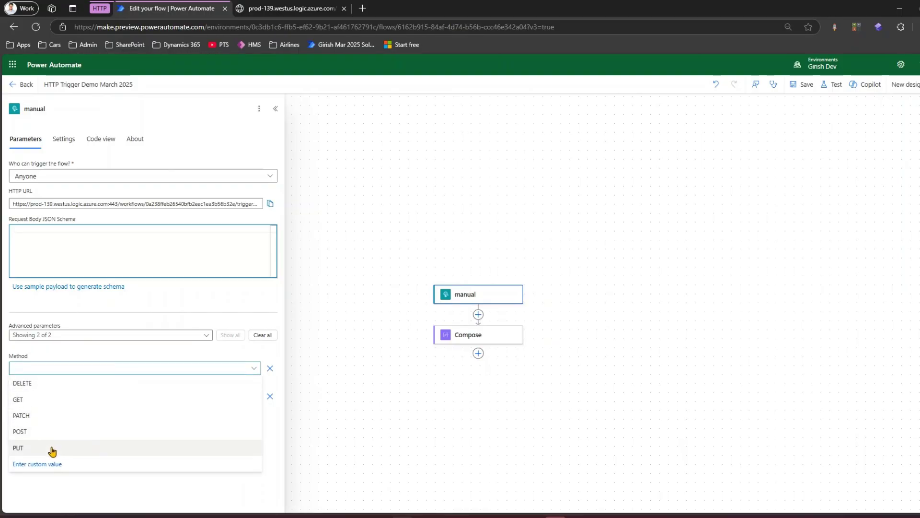
left_click(31, 402)
left_click(796, 94)
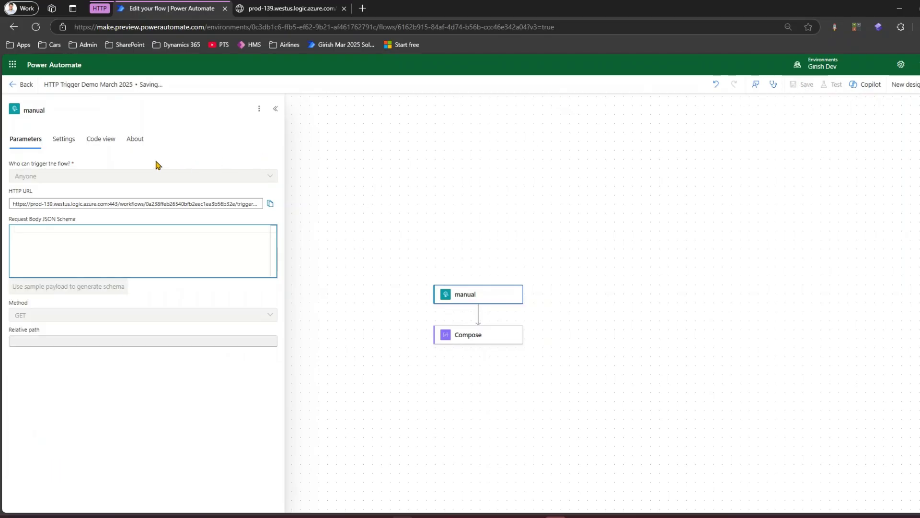
left_click(17, 88)
Resend the request to the trigger URL, refresh run history and open the succeeded run.
left_click(260, 9)
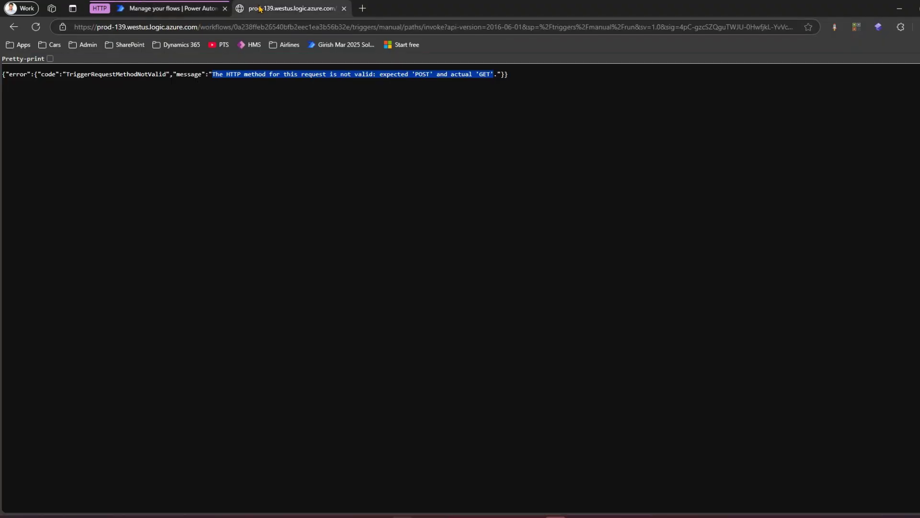
left_click(274, 25)
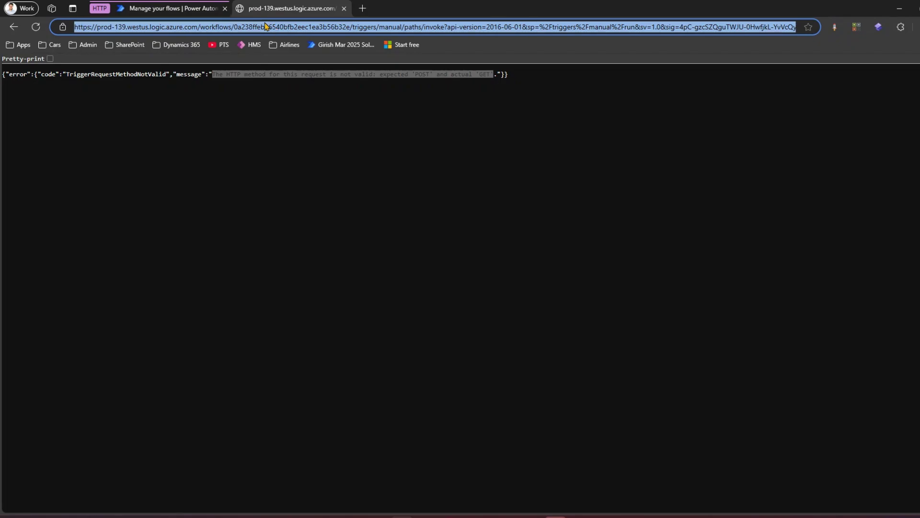
key("Return")
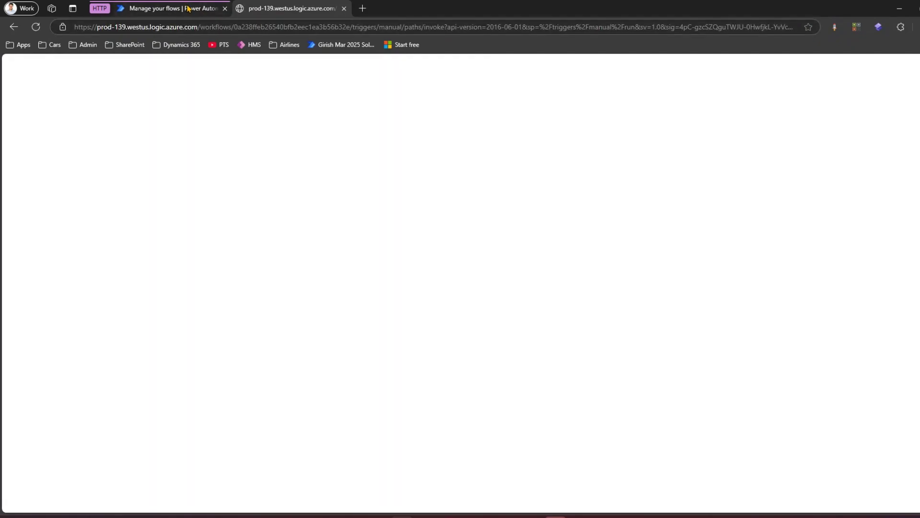
left_click(186, 8)
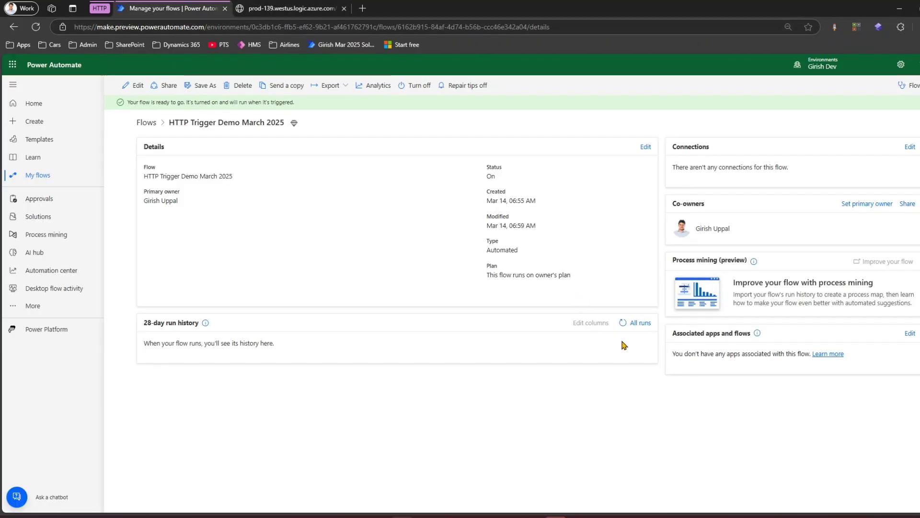
left_click(623, 325)
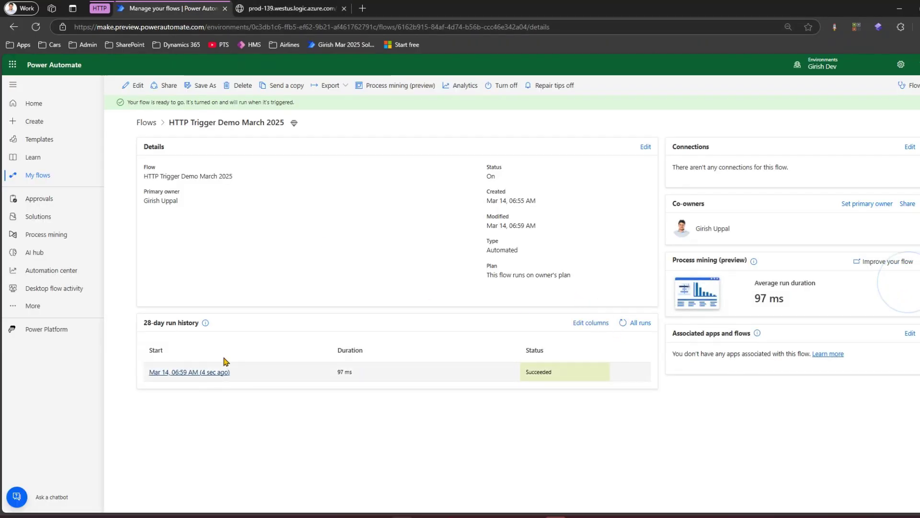
left_click(224, 371)
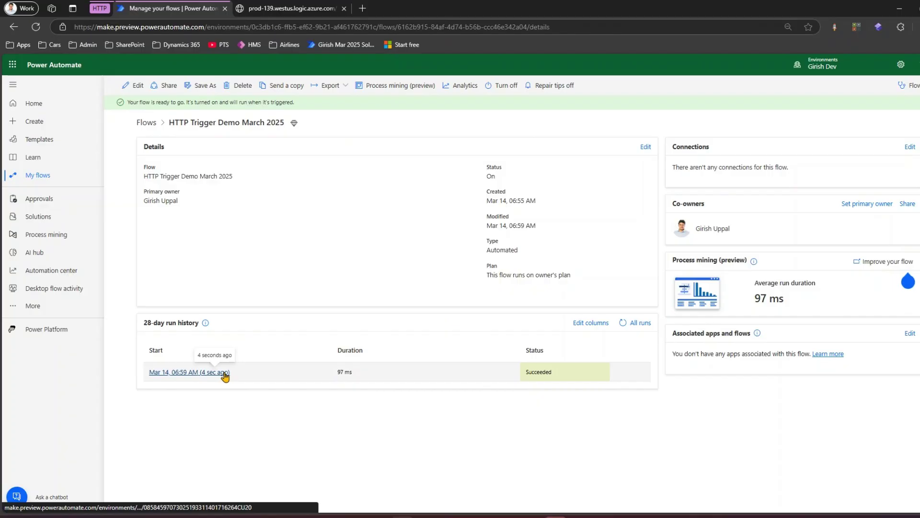
Call the copied trigger URL in a new tab and refresh run history to show the second run.
left_click(316, 27)
left_click(316, 9)
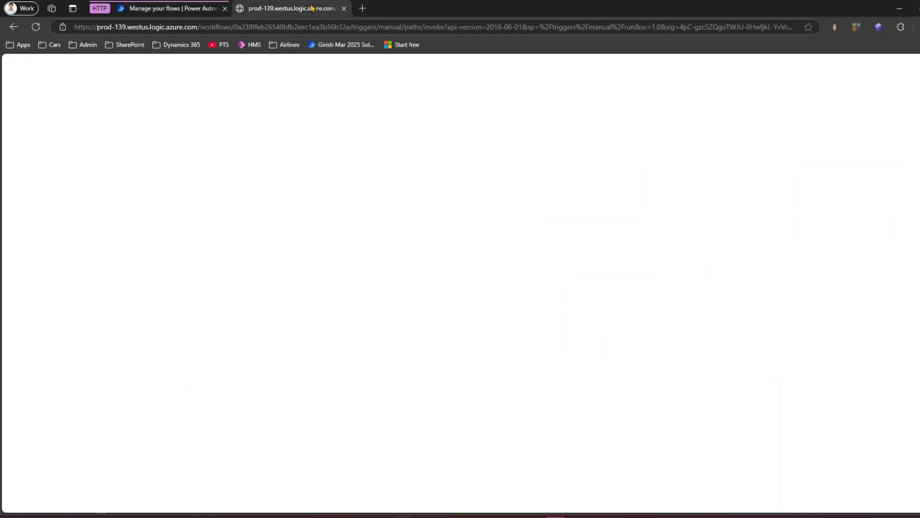
left_click(298, 27)
left_click(362, 10)
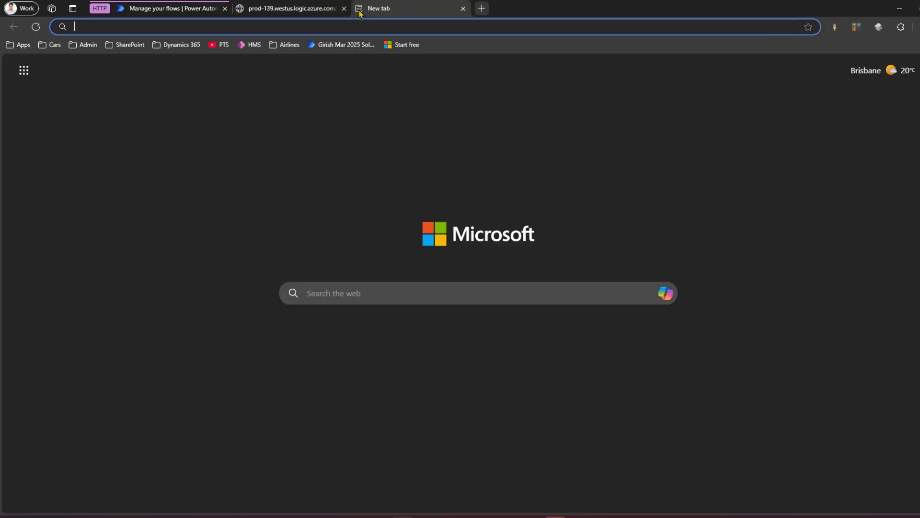
key("ctrl+v")
key("Return")
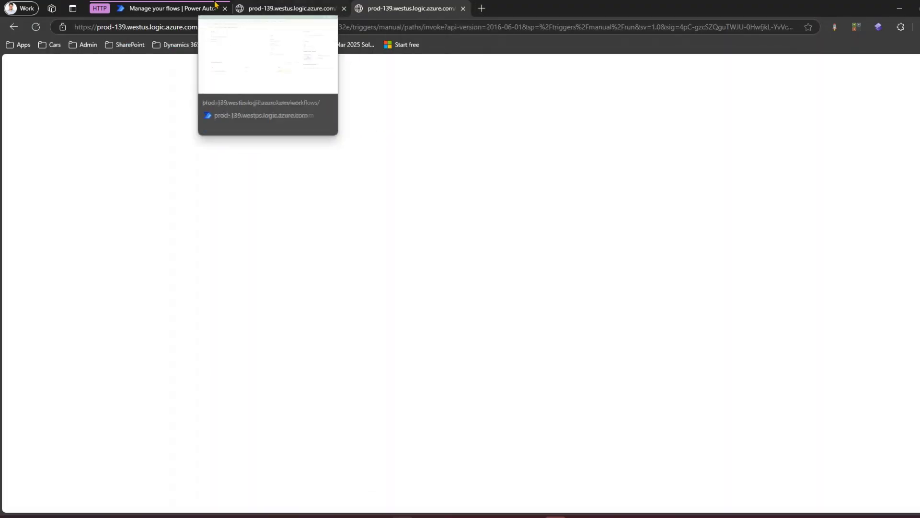
left_click(173, 8)
left_click(623, 322)
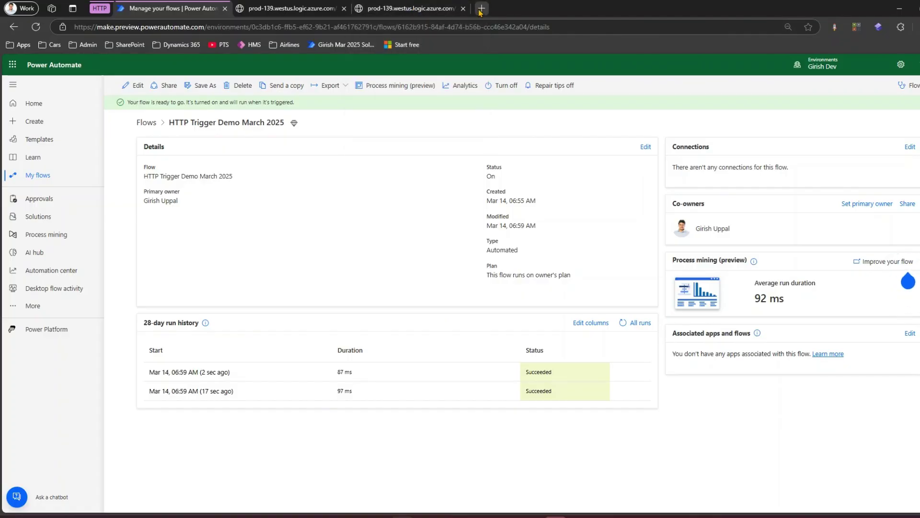
key("ctrl+t")
left_click(285, 44)
Open the Airlines app from bookmarks, view the Lufthansa record, and return to the trigger URL tab.
left_click(293, 74)
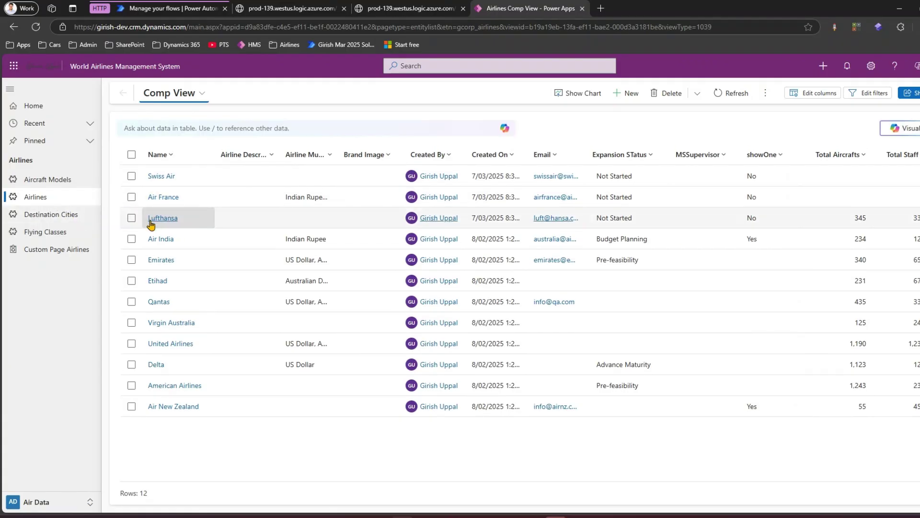
left_click(150, 222)
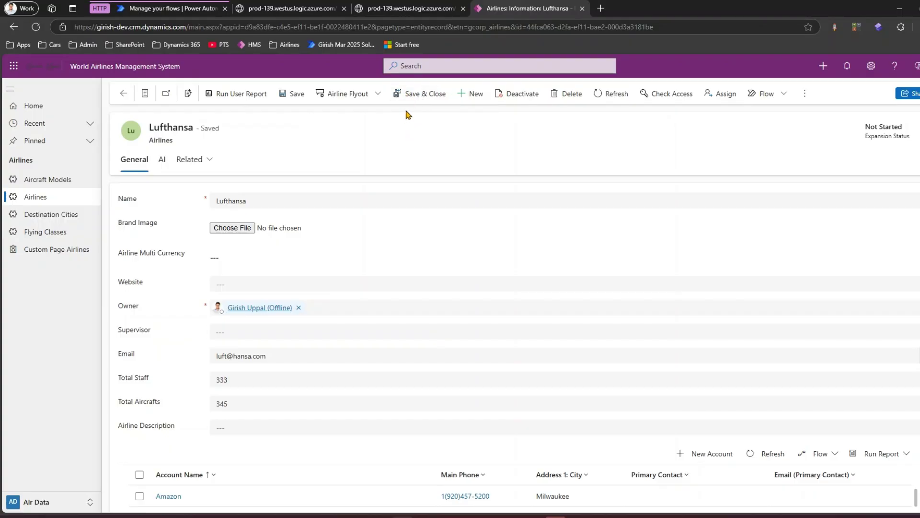
left_click(408, 8)
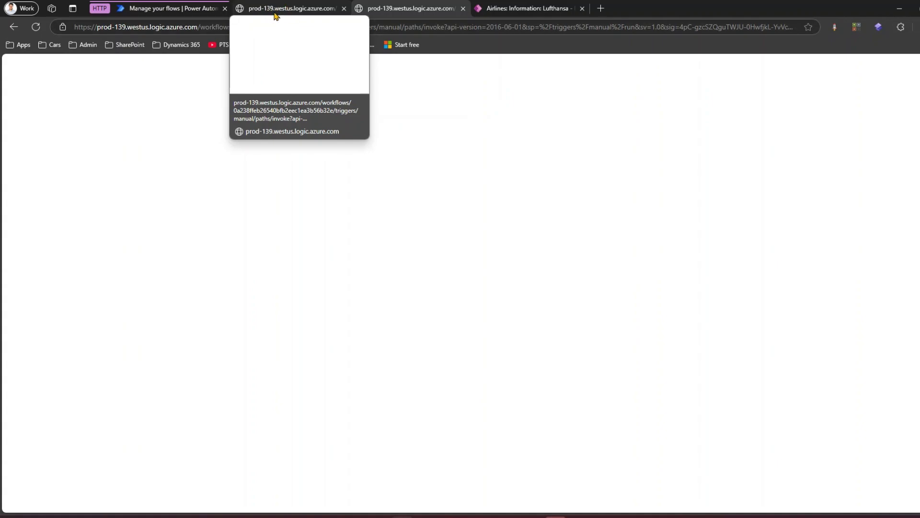
Review the latest run's raw manual-trigger headers JSON, then reopen the flow for editing.
left_click(289, 11)
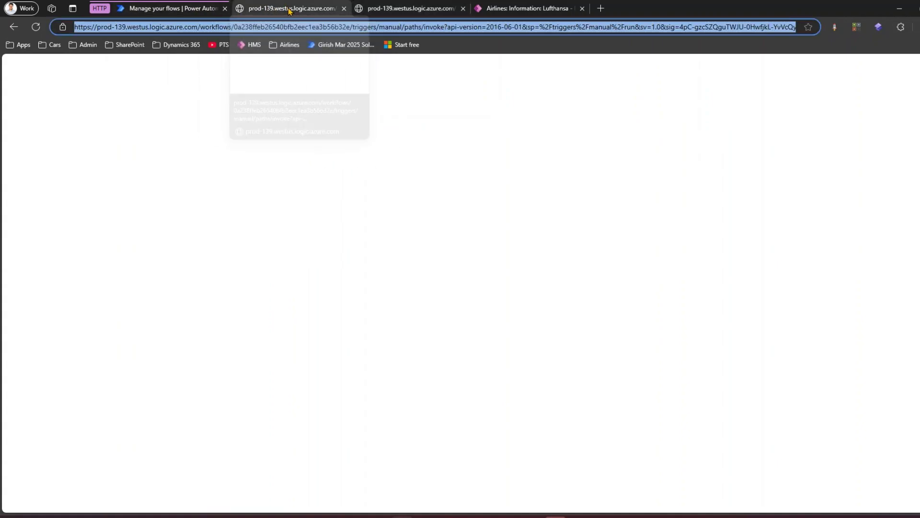
left_click(189, 10)
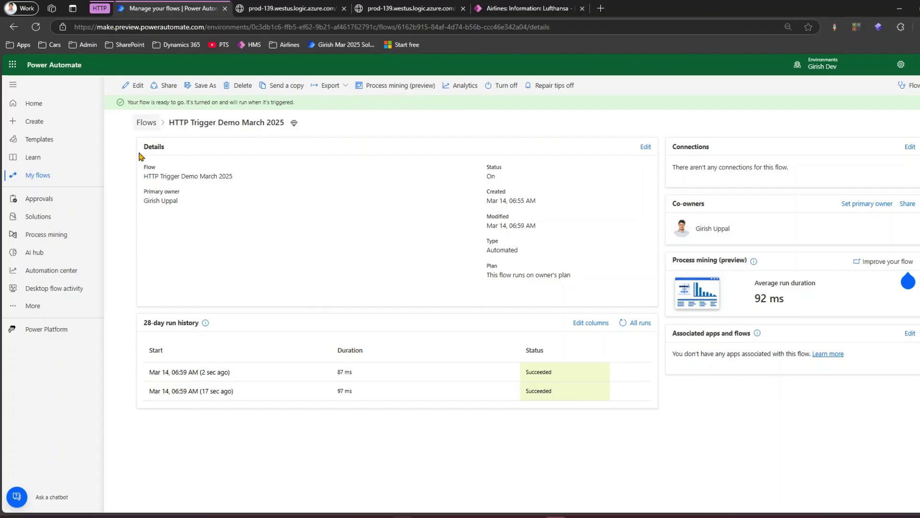
left_click(205, 372)
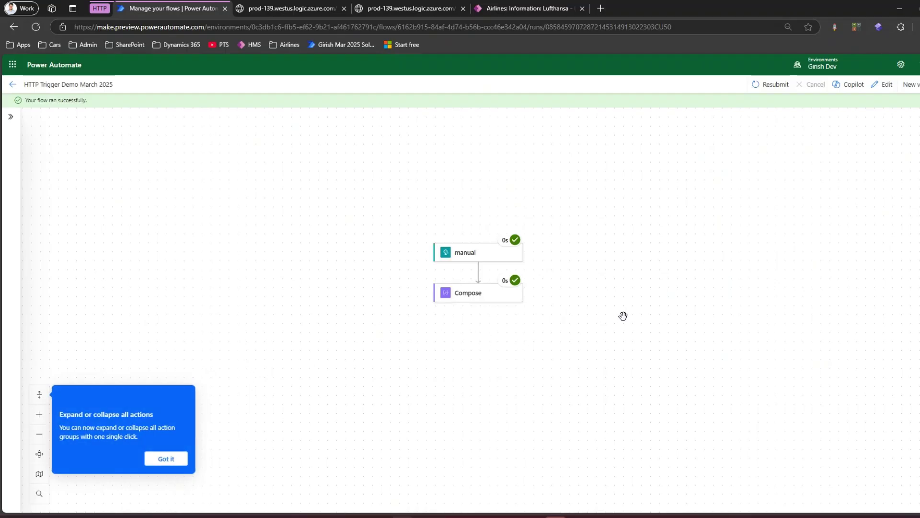
scroll(602, 302, "up", 3)
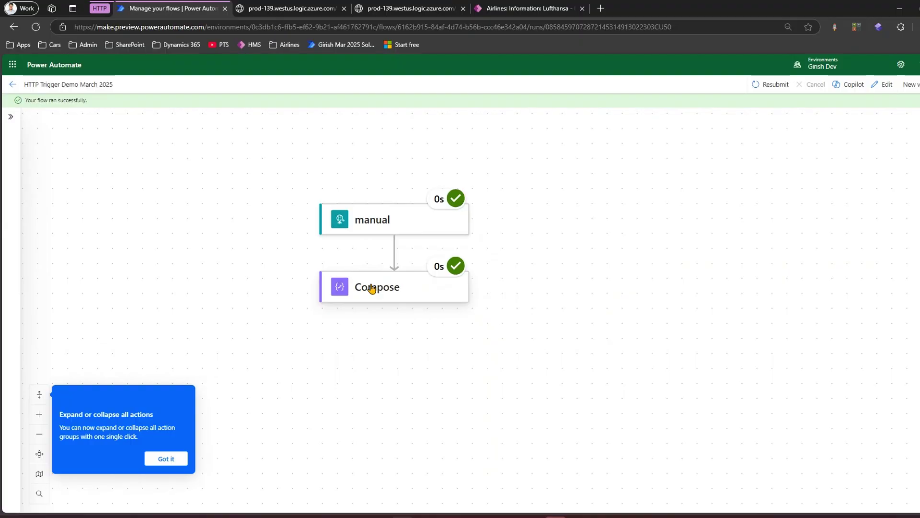
left_click(375, 220)
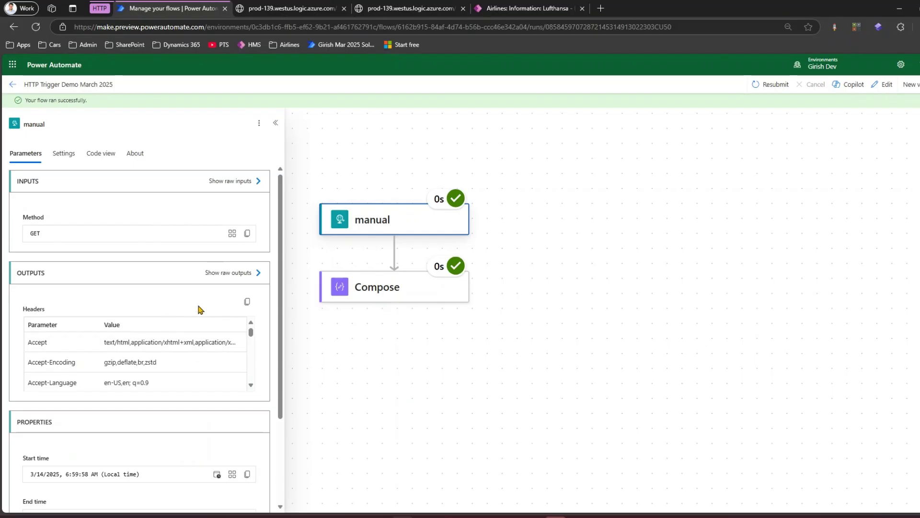
left_click(230, 272)
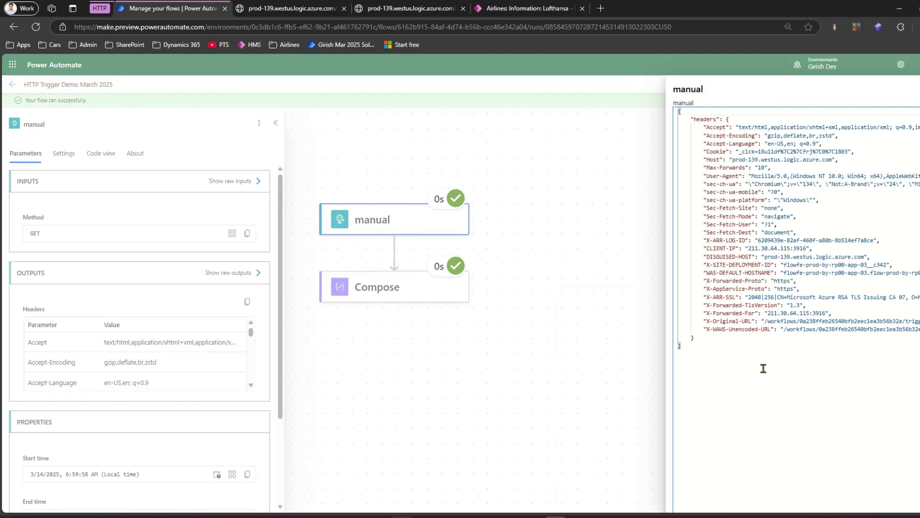
left_click_drag(693, 346, 676, 111)
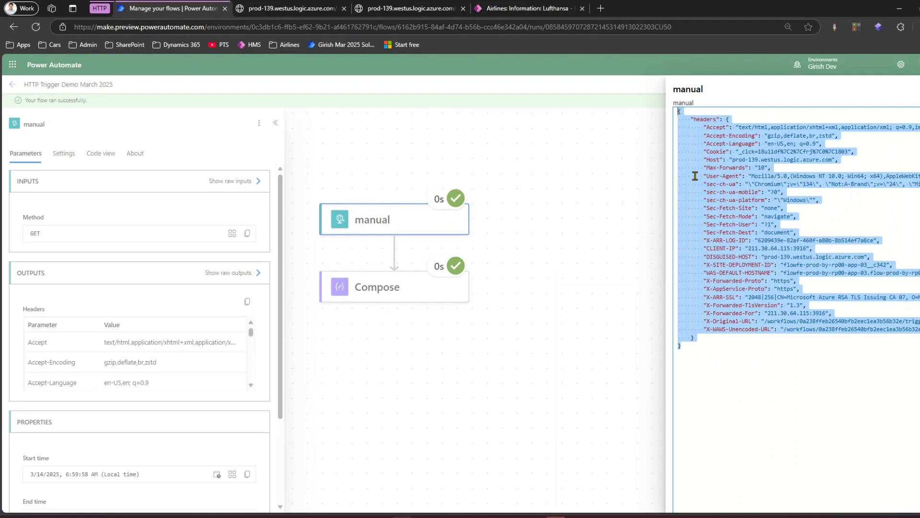
left_click(703, 353)
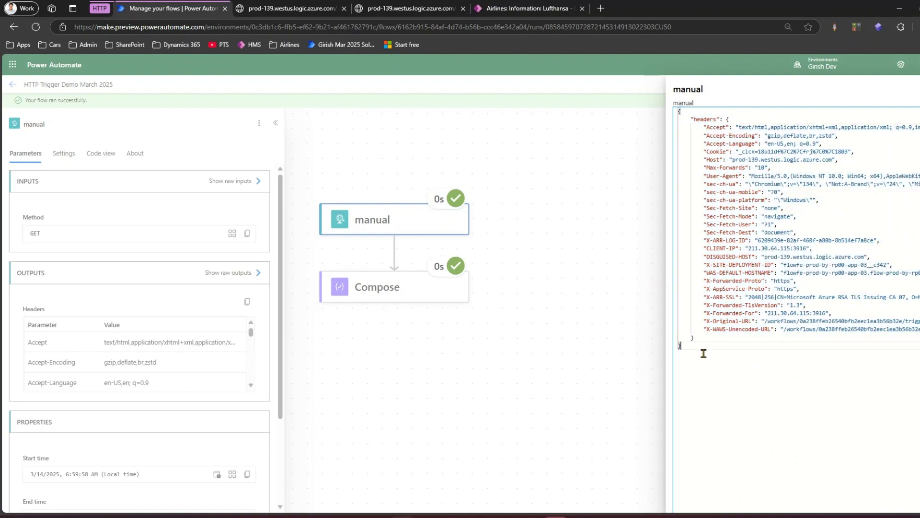
key("Escape")
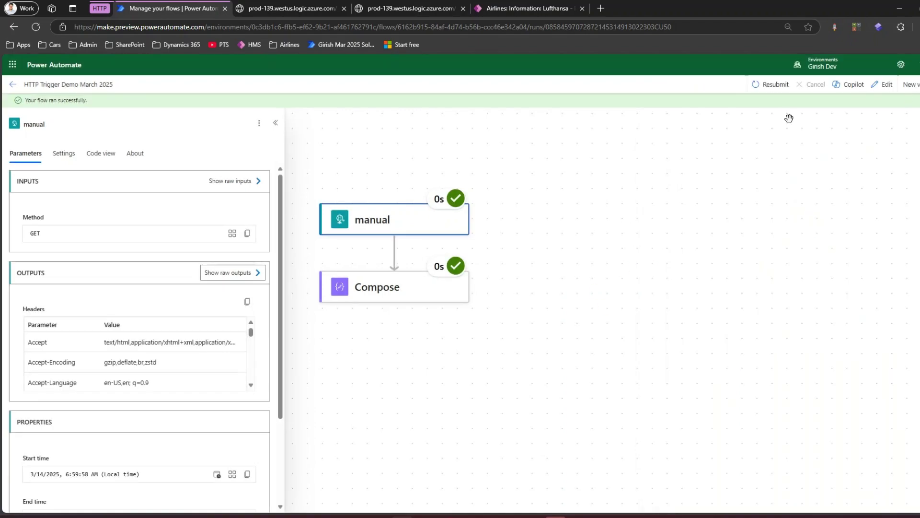
left_click(12, 88)
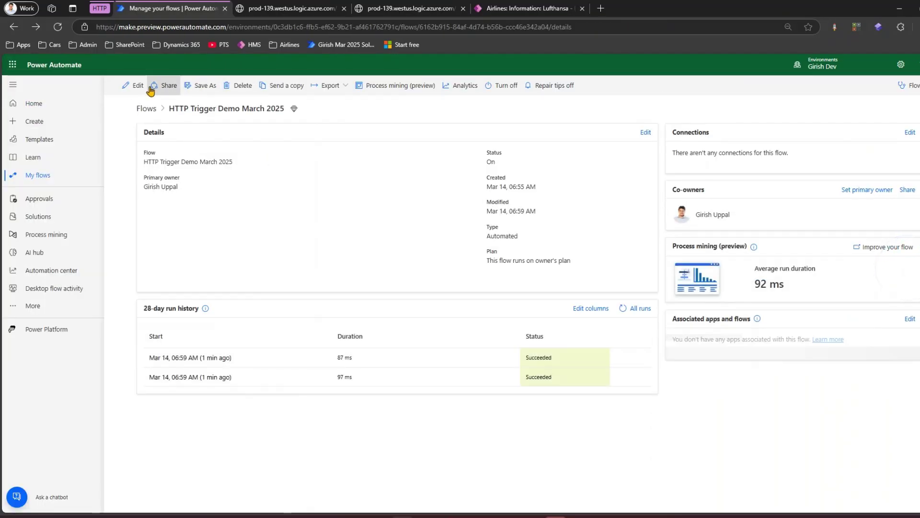
left_click(133, 85)
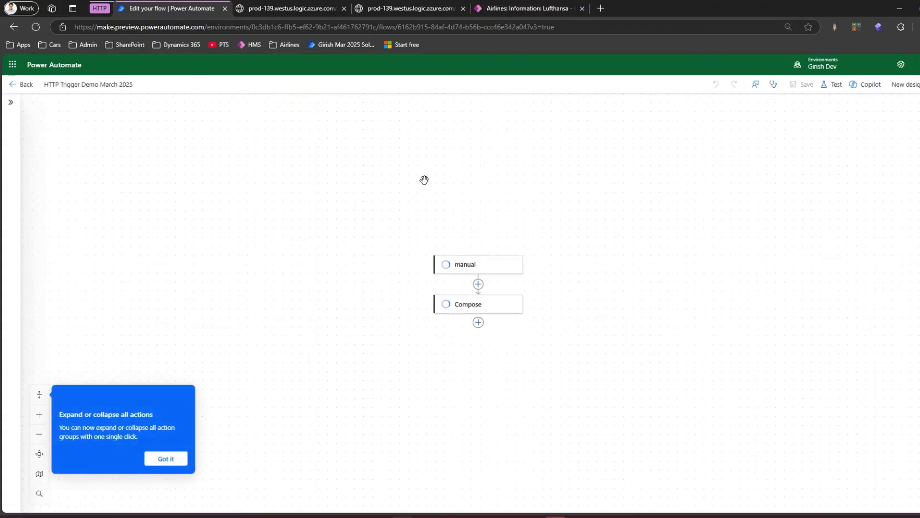
Clear the ssss placeholder text from the Compose action's Inputs field.
left_click(470, 335)
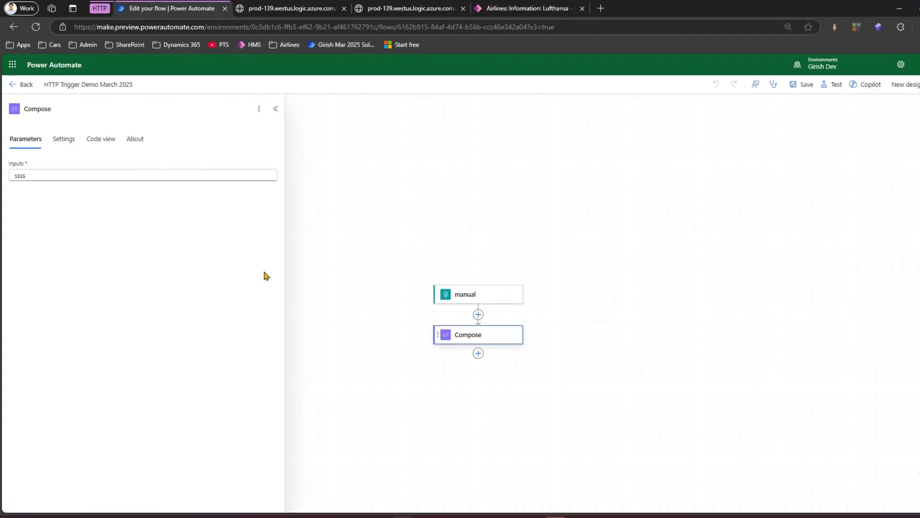
left_click(35, 175)
left_click_drag(35, 175, 14, 175)
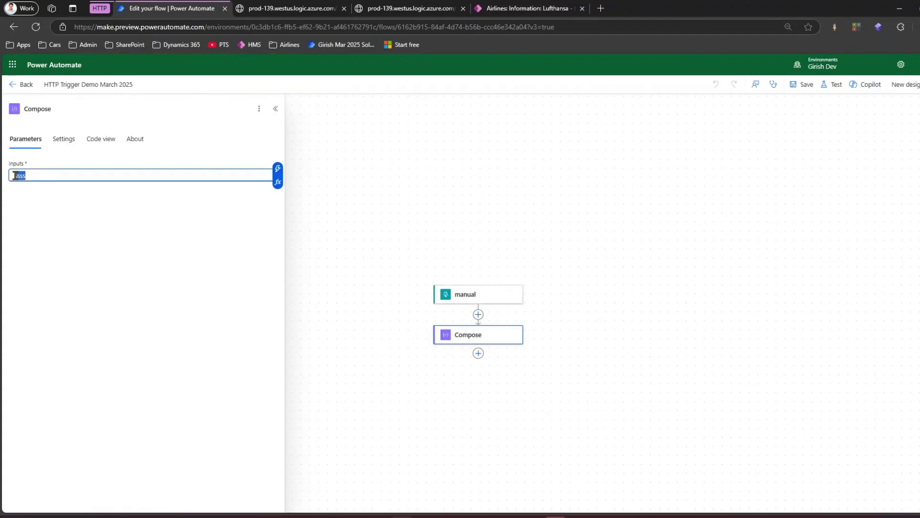
key("Return")
key("Return")
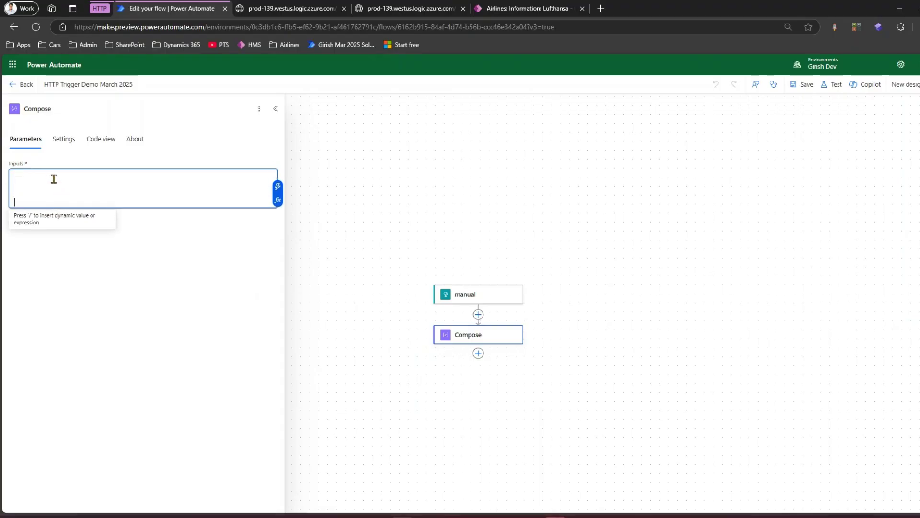
left_click(278, 174)
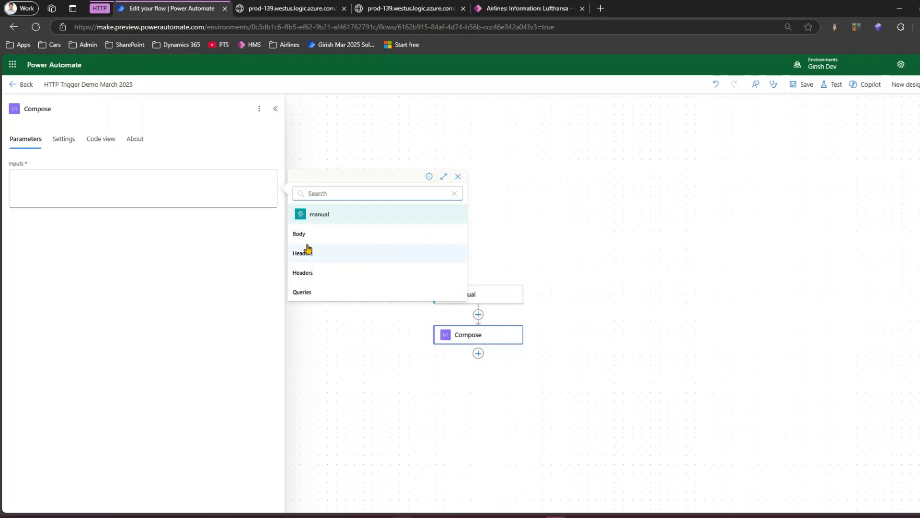
left_click(140, 187)
Type the labels Body:, Headers: and Queries on separate lines in the Compose inputs.
type("Bo")
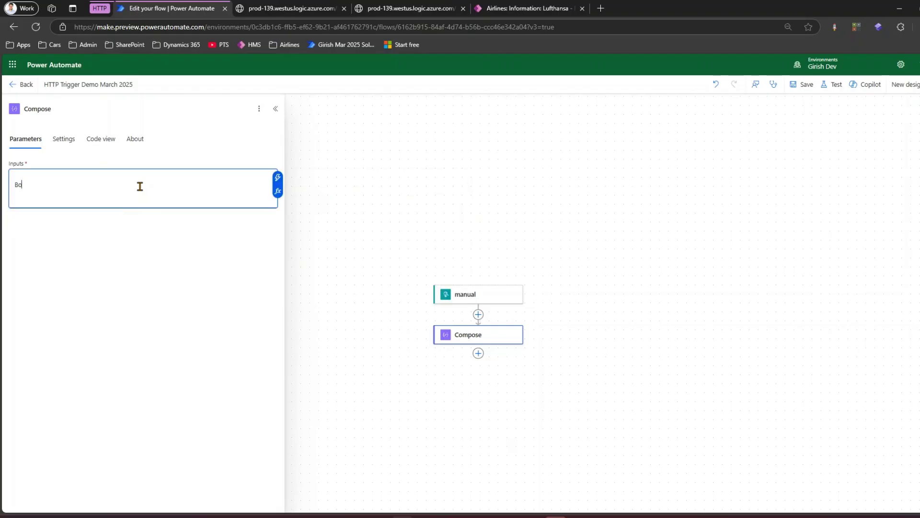
type("dy:")
key("Return")
type("Hear")
key("BackSpace")
key("BackSpace")
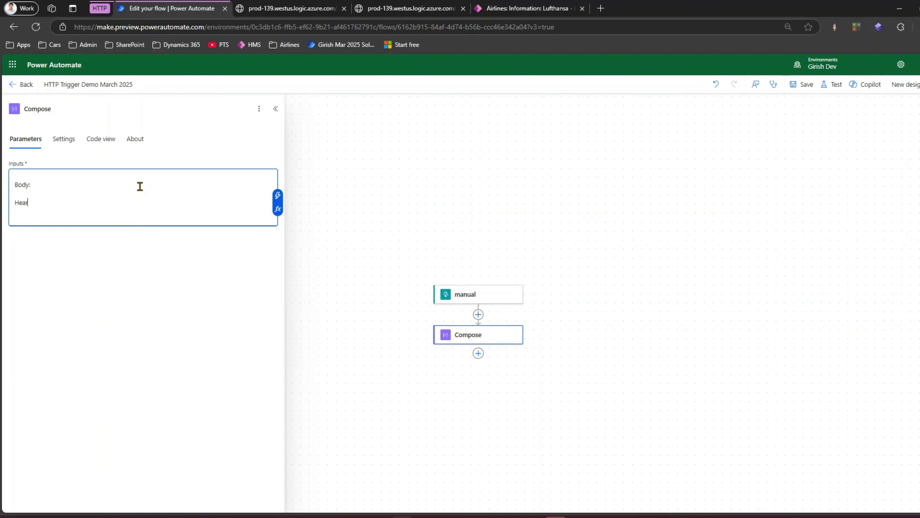
type("ders:")
key("Return")
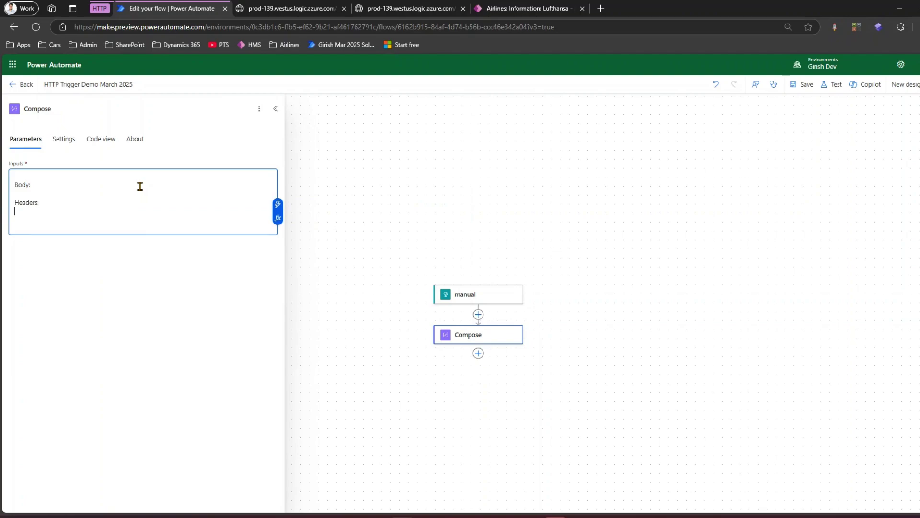
type("Queries:")
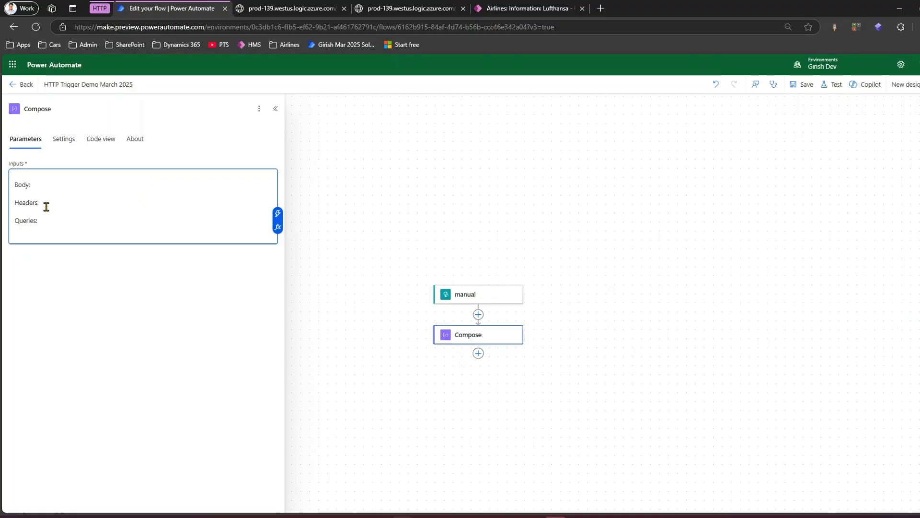
Insert the trigger's Body, Headers and Queries dynamic values after their matching labels.
left_click(48, 189)
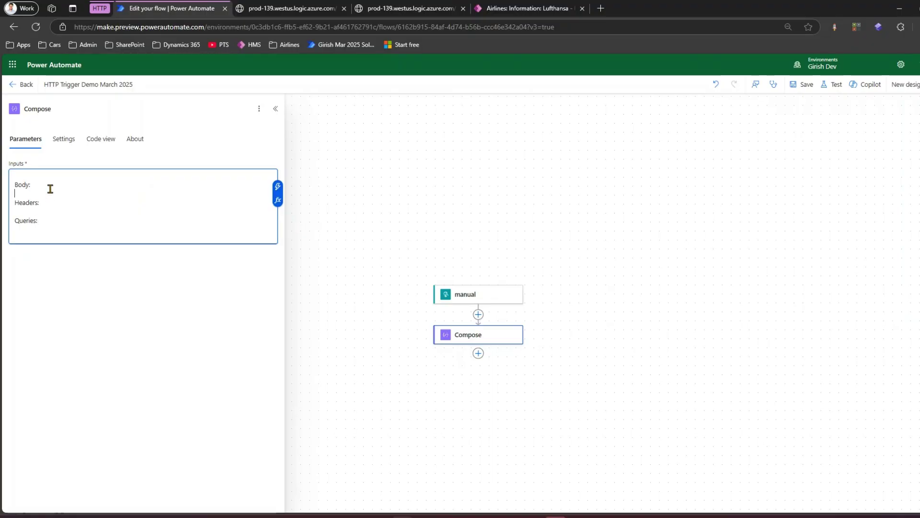
left_click(277, 178)
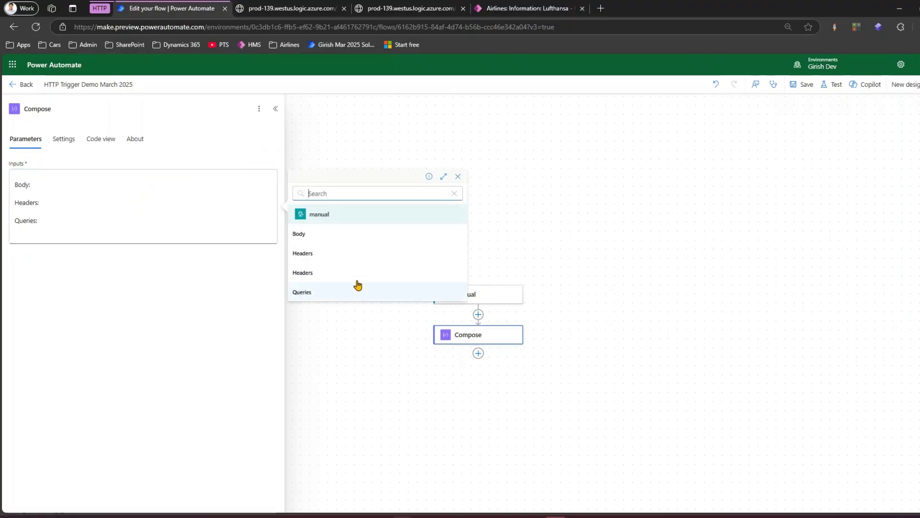
left_click(315, 234)
left_click(76, 207)
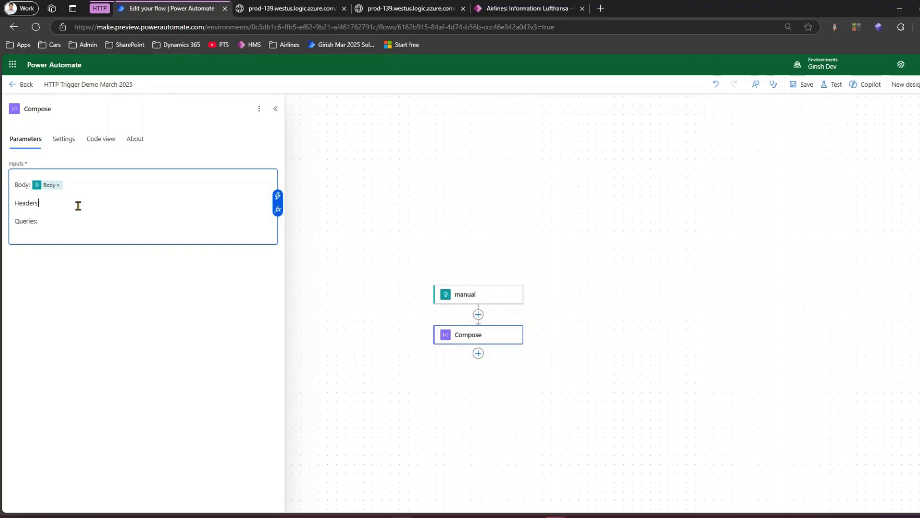
left_click(278, 195)
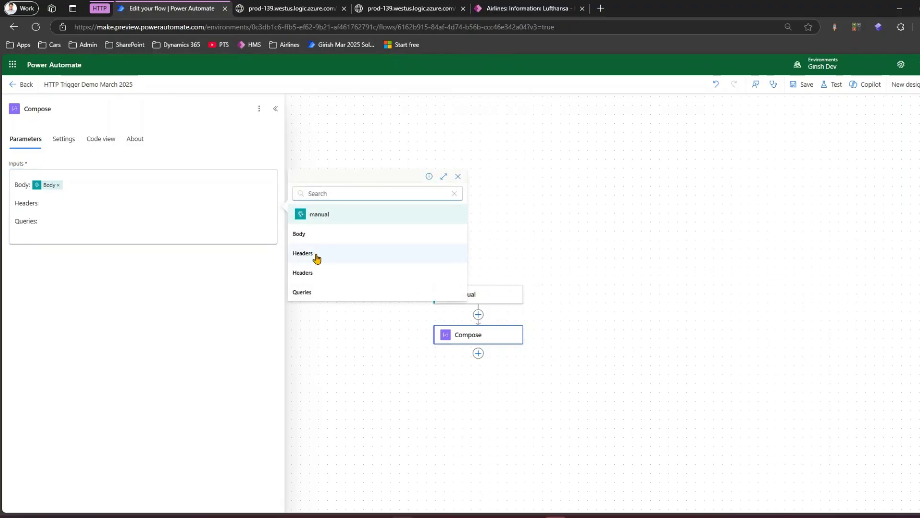
left_click(314, 254)
left_click(68, 223)
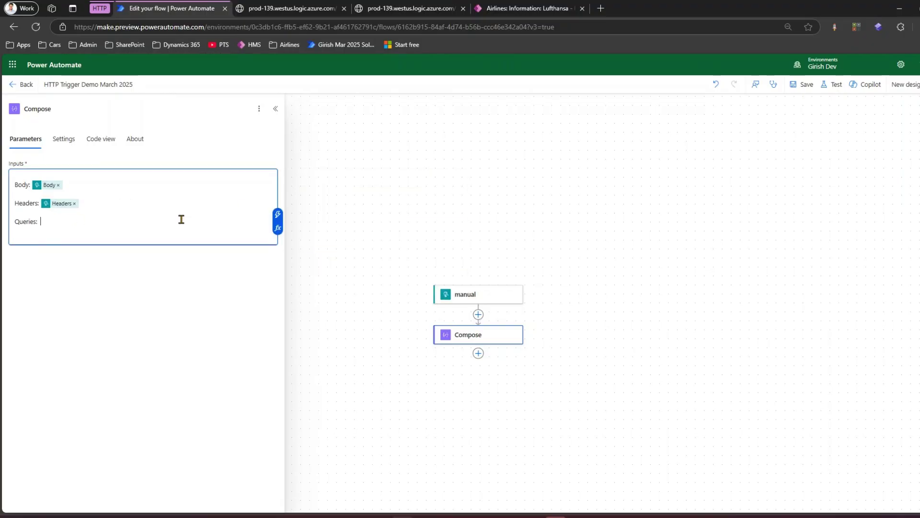
left_click(277, 214)
left_click(307, 293)
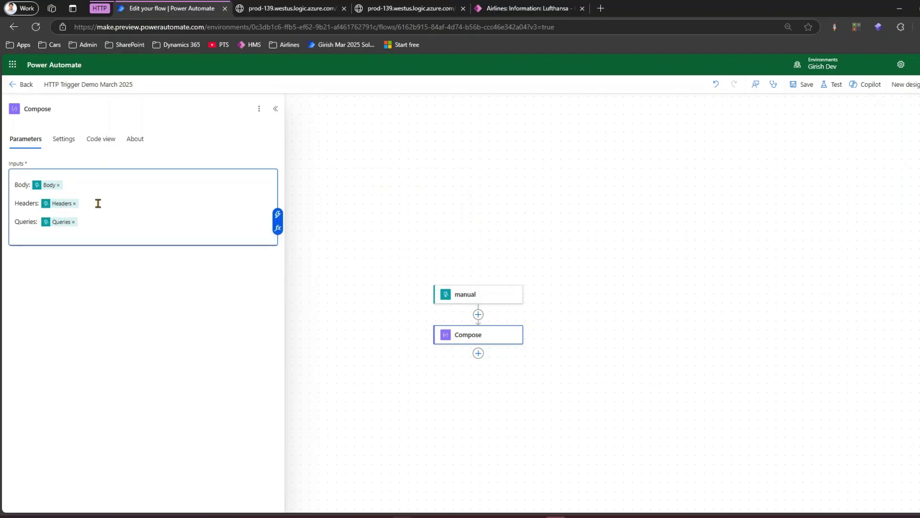
Add a 'Headers 2' line mapped to the trigger's Headers value, and save the flow.
left_click(99, 205)
key("Return")
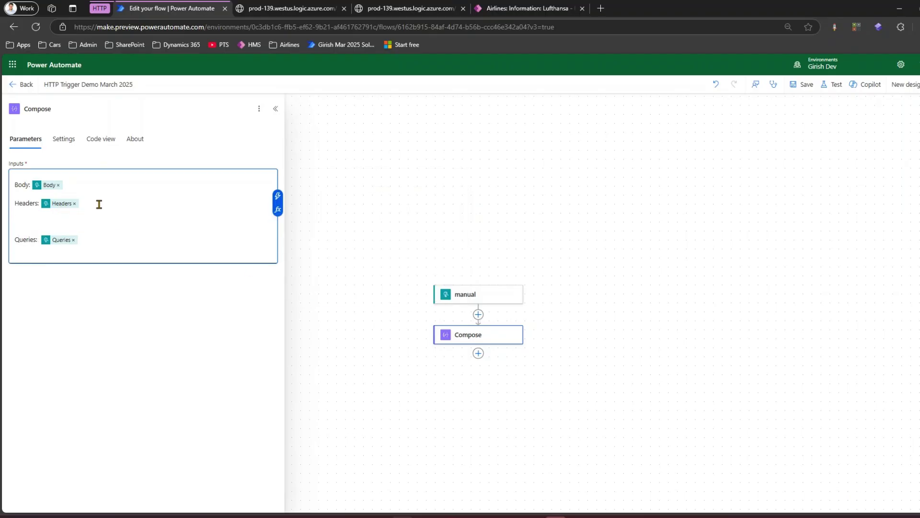
type("Headers 2:")
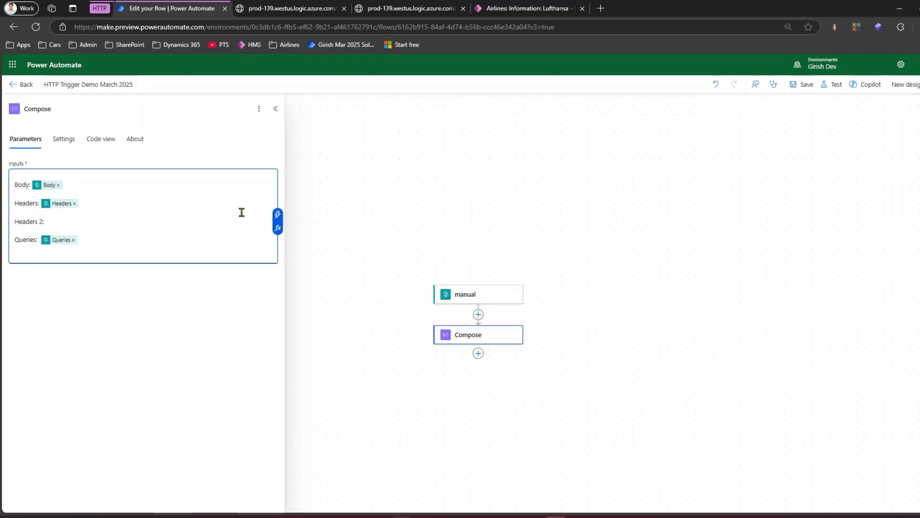
left_click(278, 215)
left_click(318, 272)
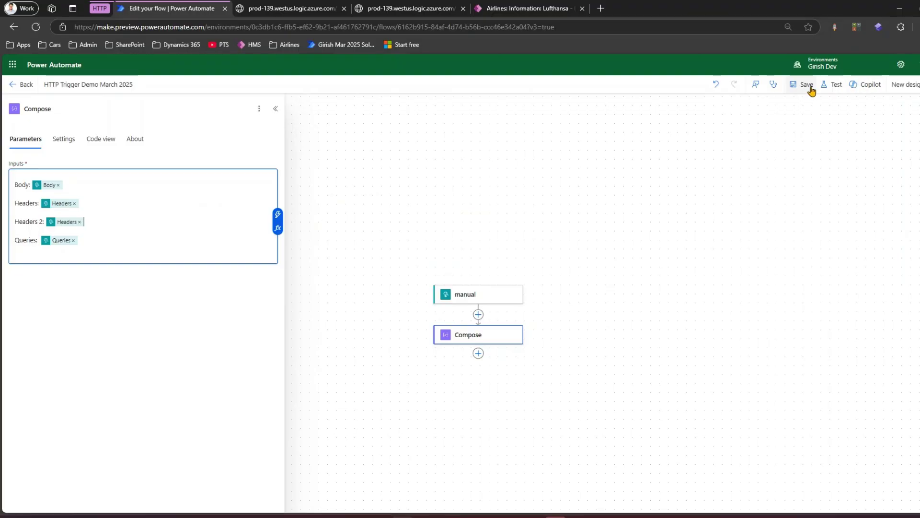
left_click(807, 85)
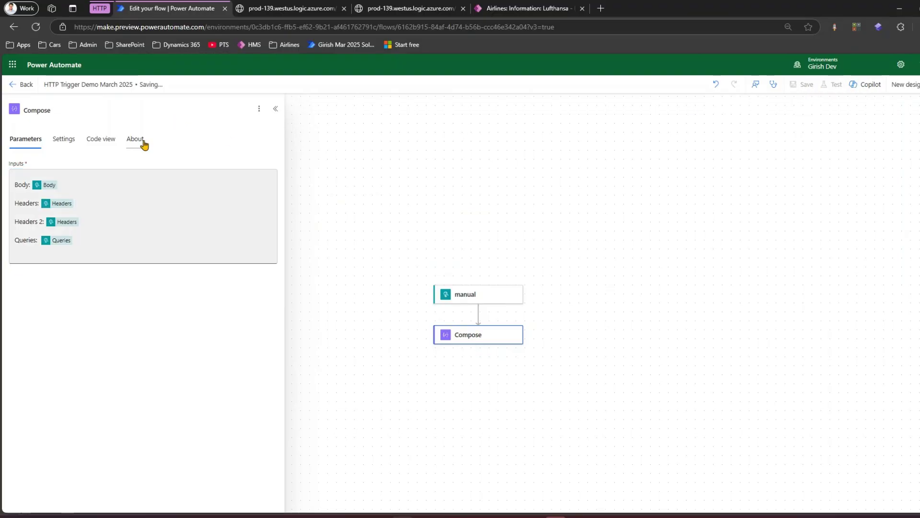
Call the trigger URL again, refresh run history, and open the newest 07:02 AM run.
left_click(25, 84)
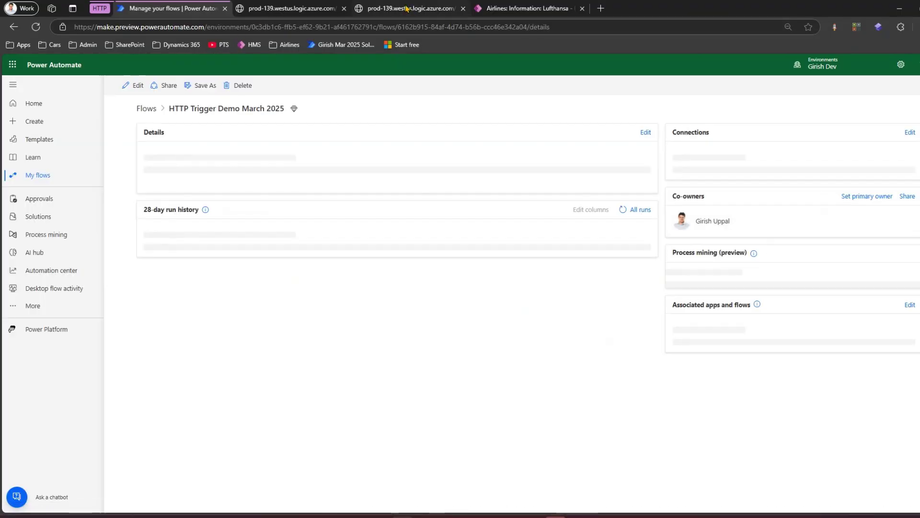
left_click(344, 8)
left_click(293, 8)
left_click(295, 28)
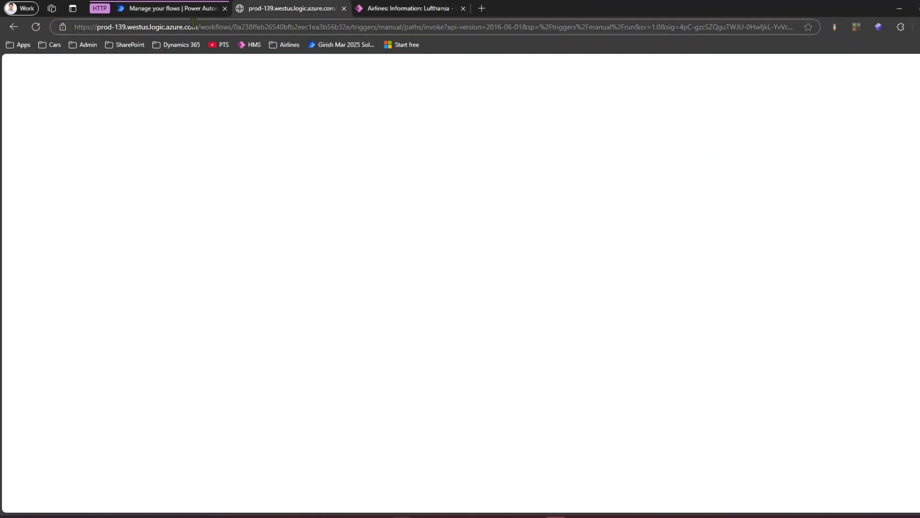
key("ctrl+shift+Tab")
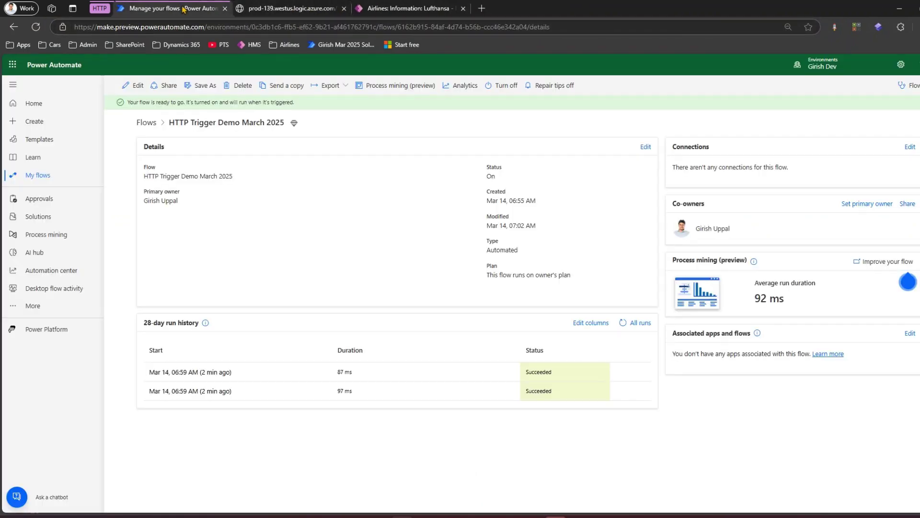
left_click(623, 323)
left_click(213, 374)
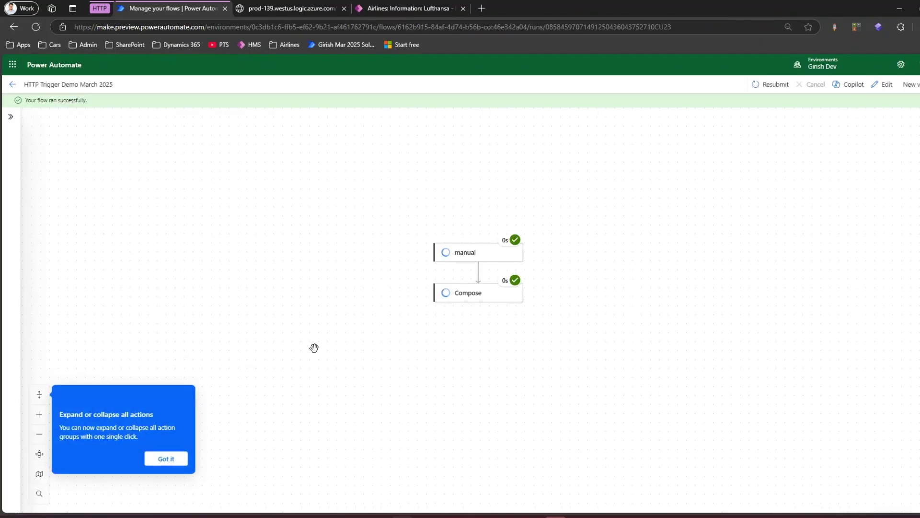
Inspect the Compose step's outputs: empty Body, the request headers JSON, Headers 2 and empty Queries.
left_click(494, 292)
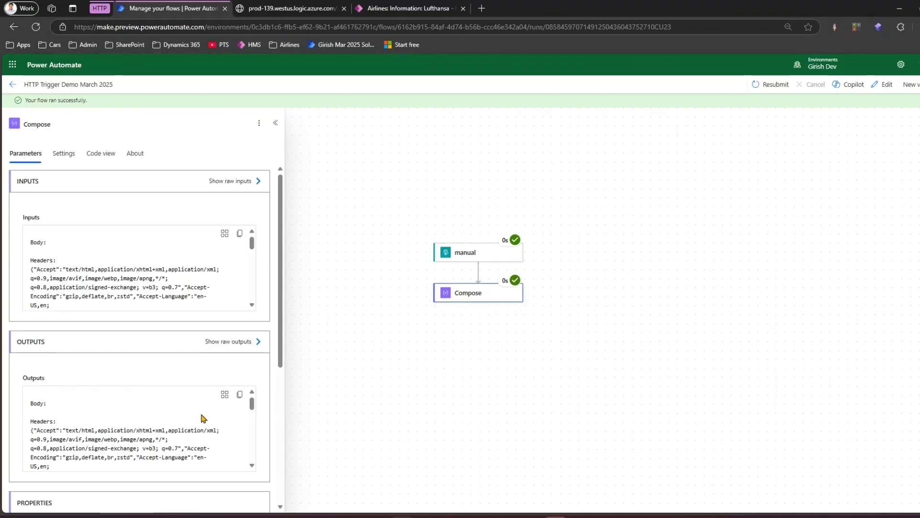
left_click(232, 341)
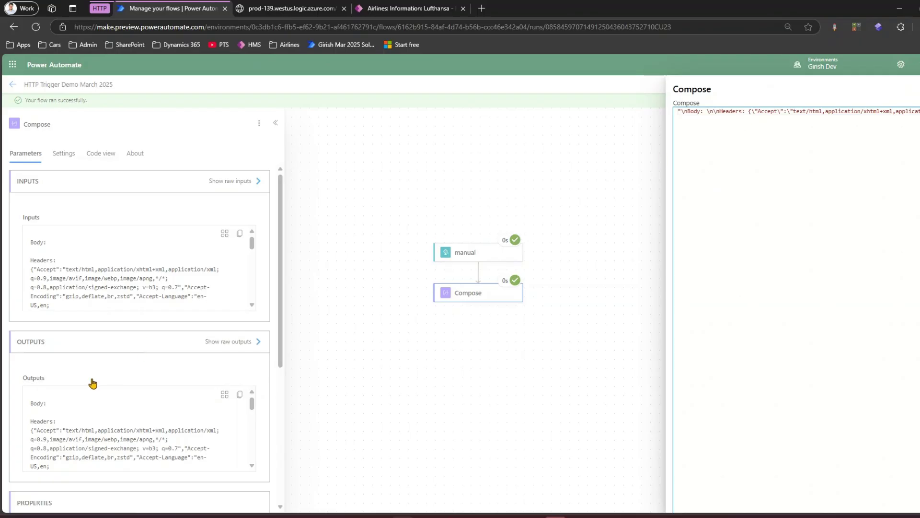
left_click(292, 376)
scroll(282, 376, "down", 2)
scroll(281, 384, "down", 3)
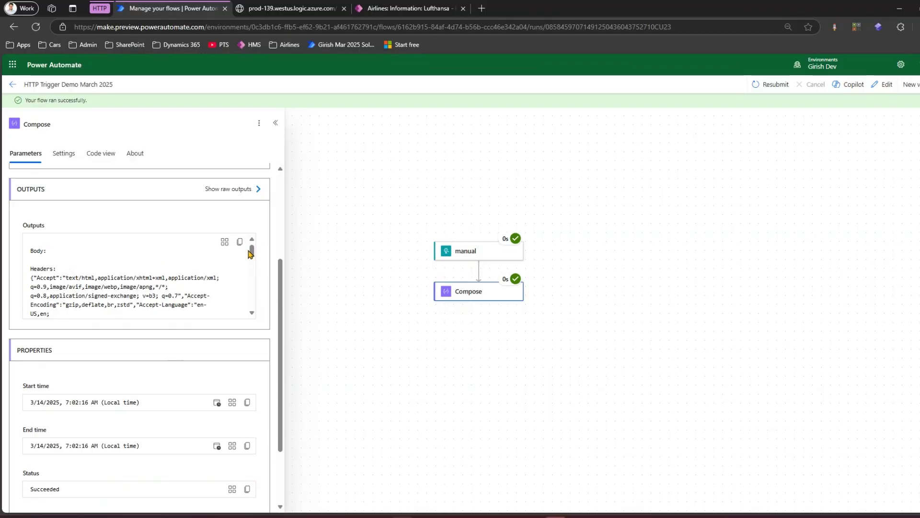
left_click_drag(254, 253, 254, 303)
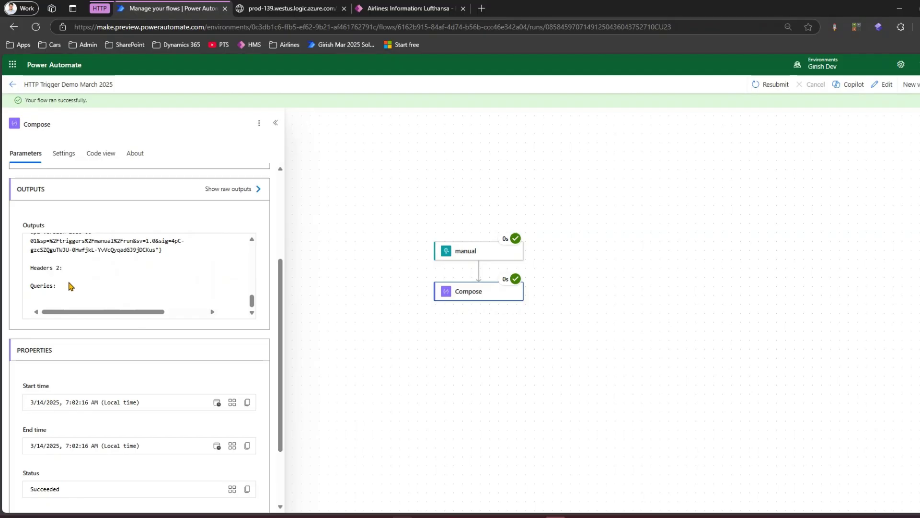
scroll(108, 251, "up", 1)
scroll(96, 268, "up", 3)
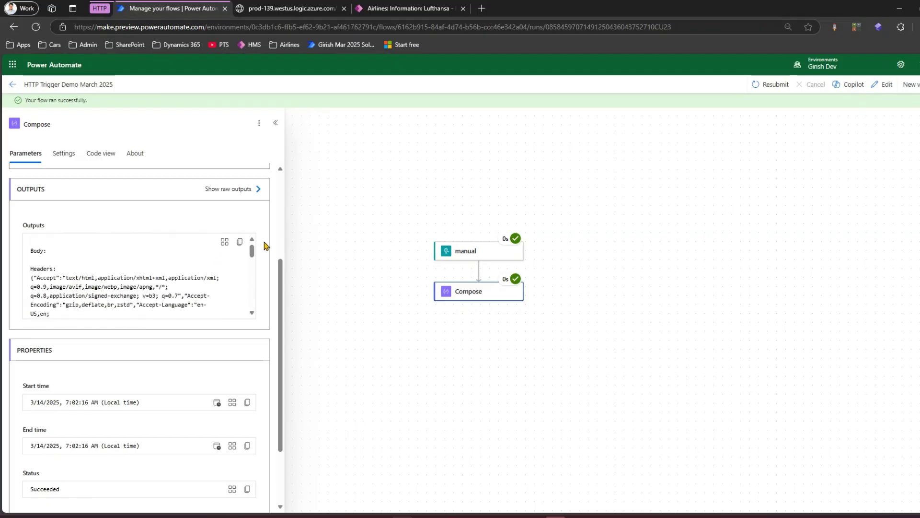
Reopen the flow in the designer and start generating the manual trigger's schema from a sample payload.
left_click(13, 86)
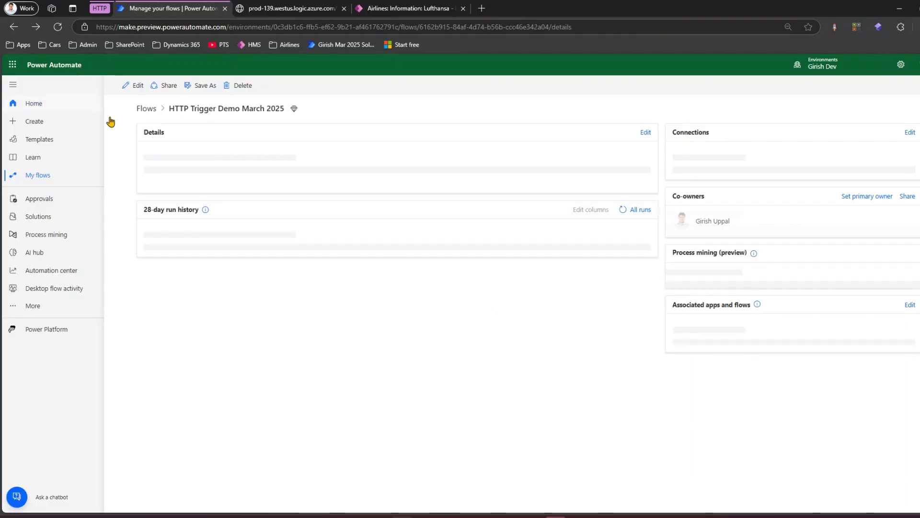
left_click(130, 88)
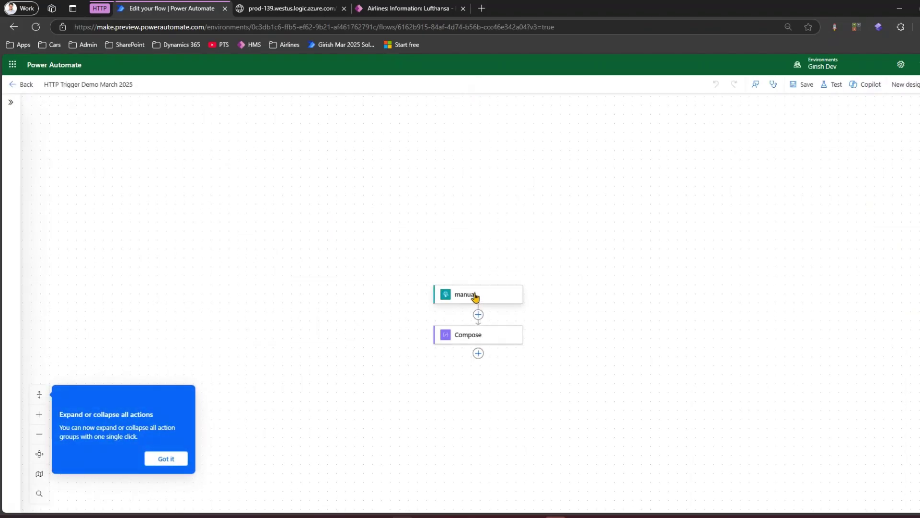
left_click(476, 295)
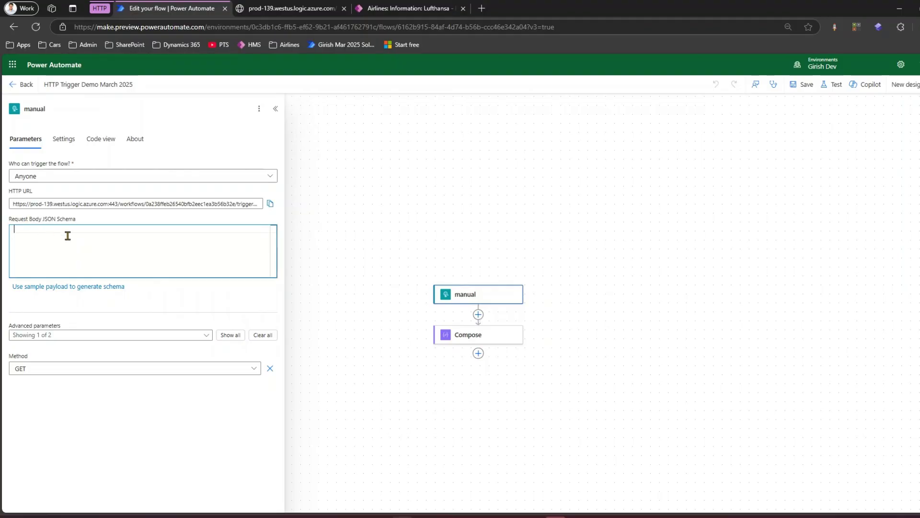
left_click(86, 288)
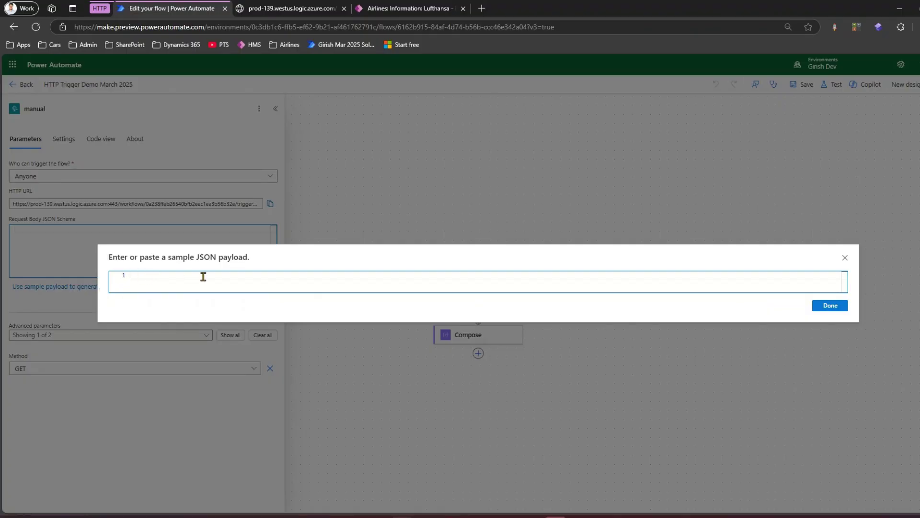
Enter a sample JSON payload with a name string and age 30, quoting the keys, then generate the schema.
type("{")
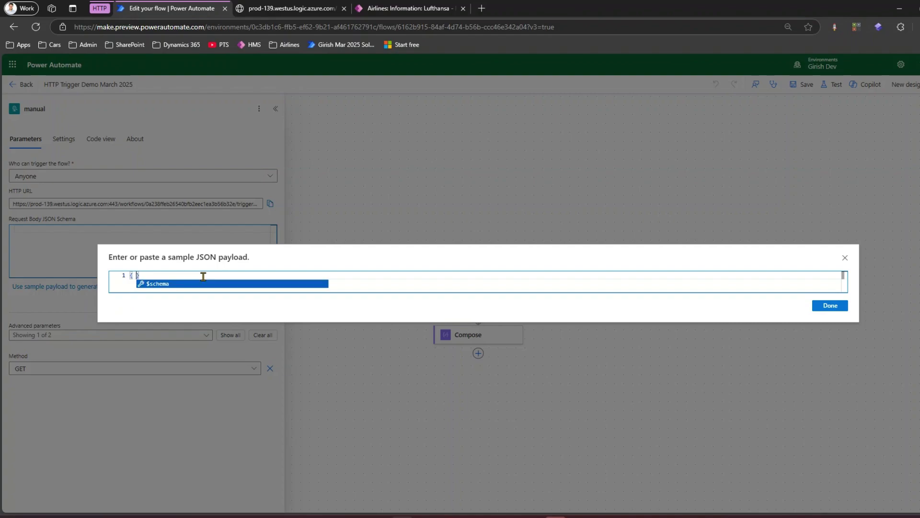
type(" name")
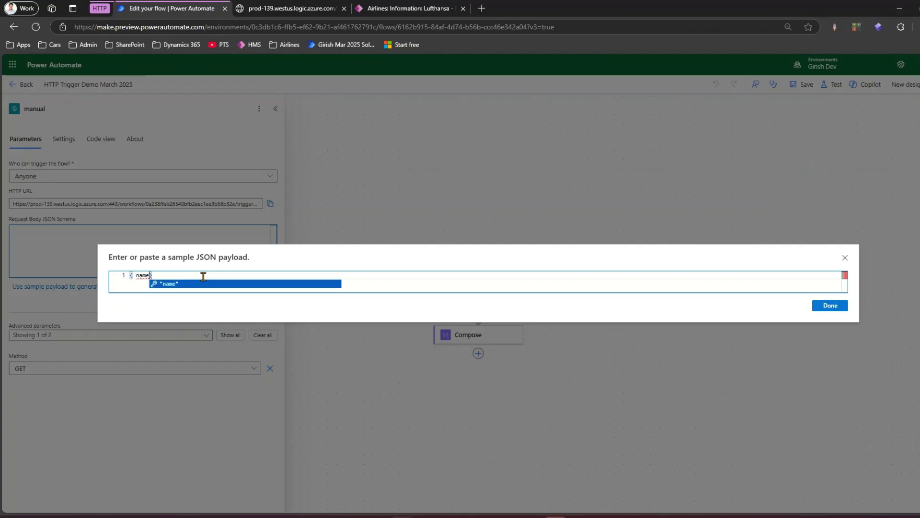
type(":")
type(" \"Girish")
type(",")
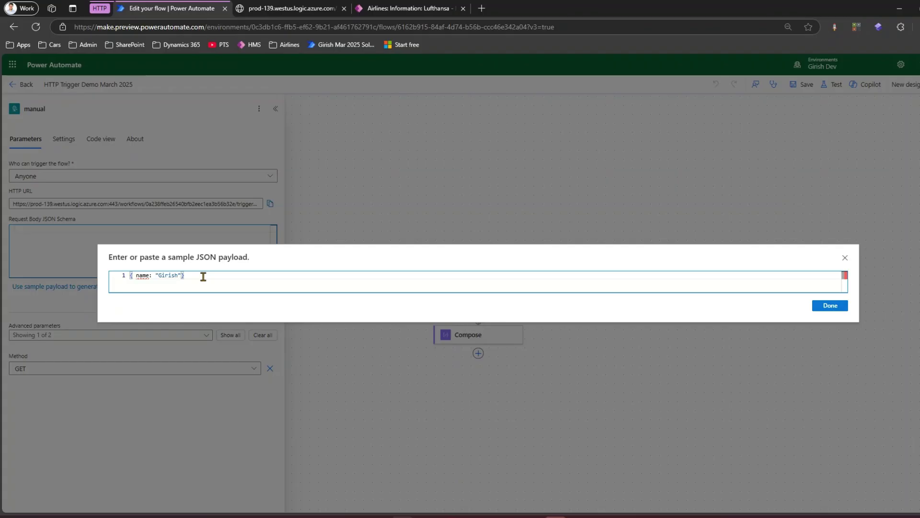
type(", age")
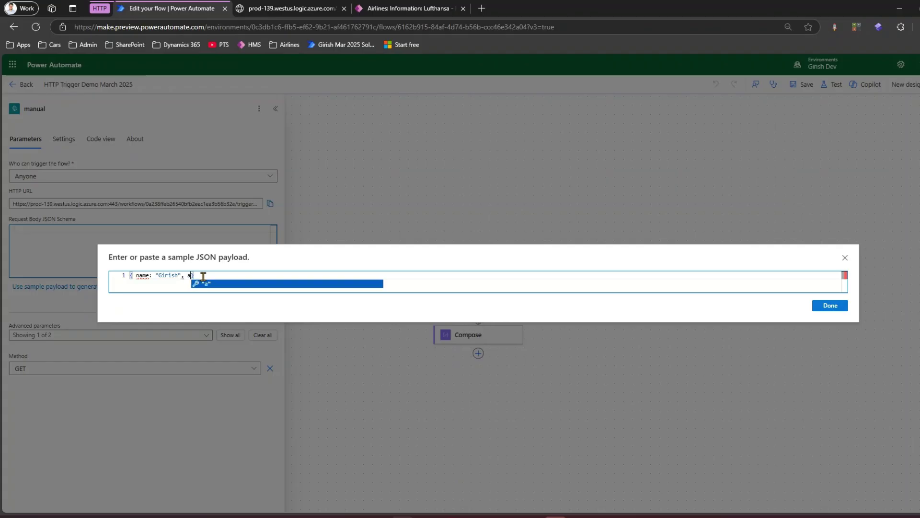
type(":30")
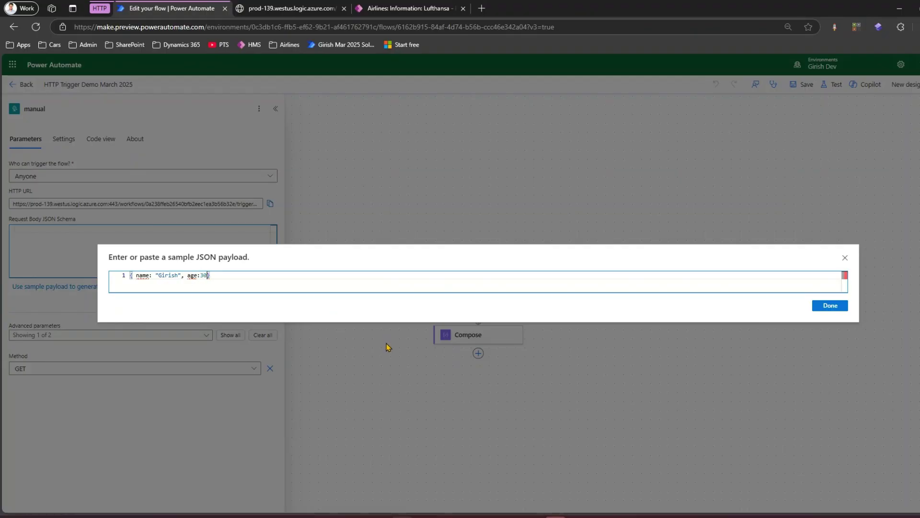
left_click(137, 276)
type("\": ")
type("\"")
type("\": ")
type("\"")
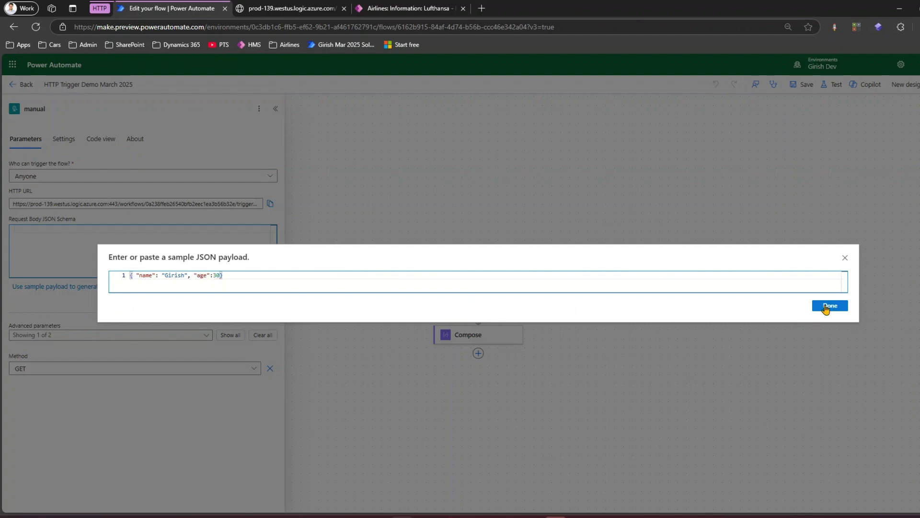
left_click(828, 306)
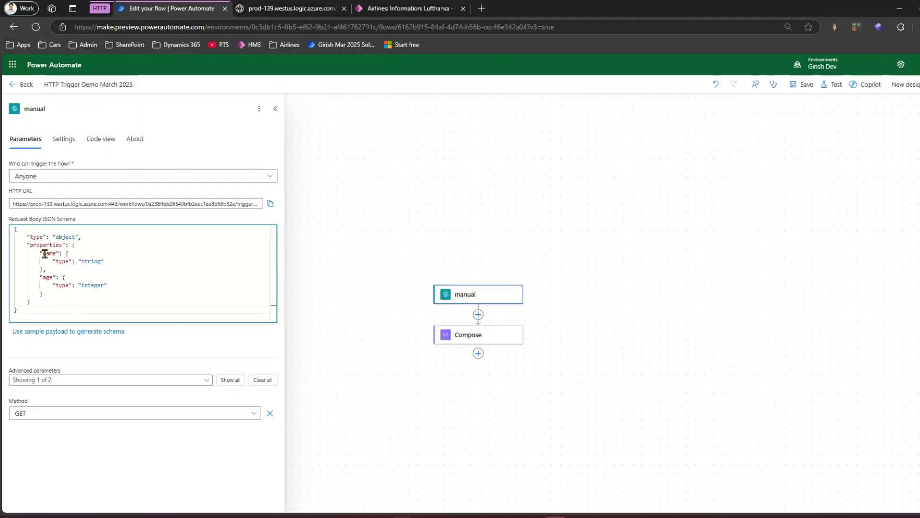
mouse_move(36, 250)
left_mouse_down()
mouse_move(45, 267)
mouse_move(124, 305)
left_mouse_up()
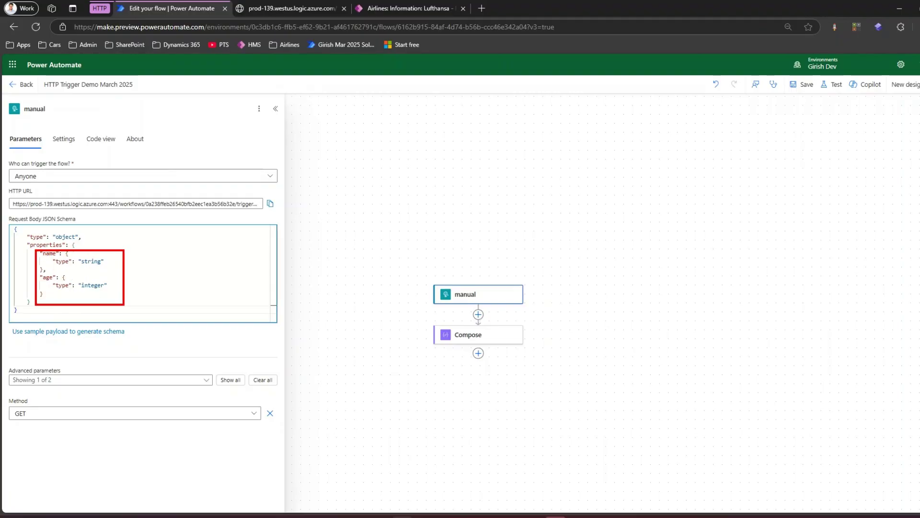